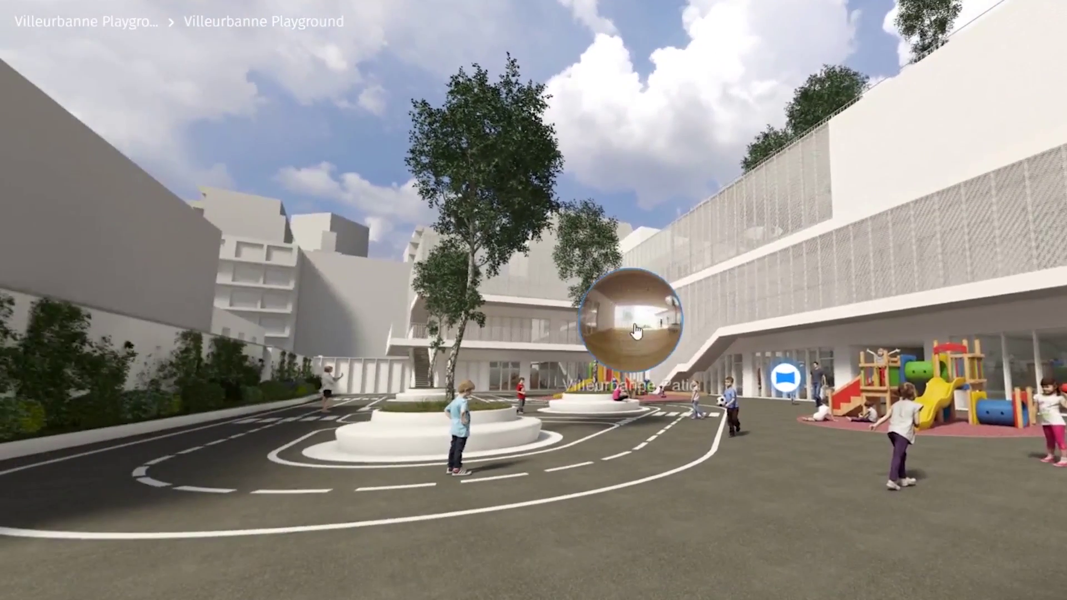
# Look through the MyLumion page's section on sharing images and 360 degree panoramas online.
pyautogui.moveTo(792, 392)
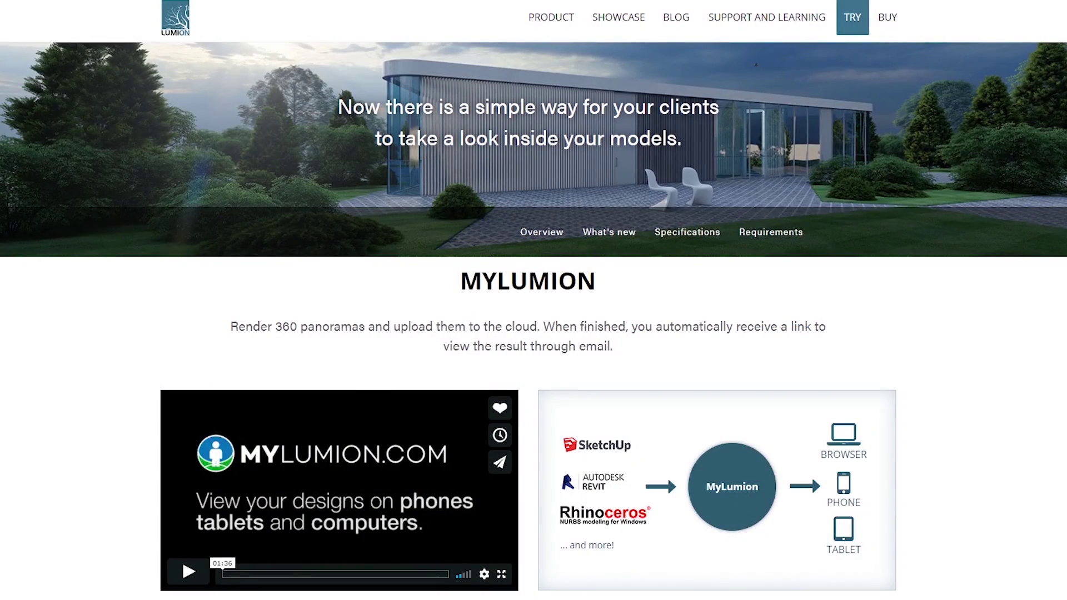
pyautogui.scroll(-2, 533, 311)
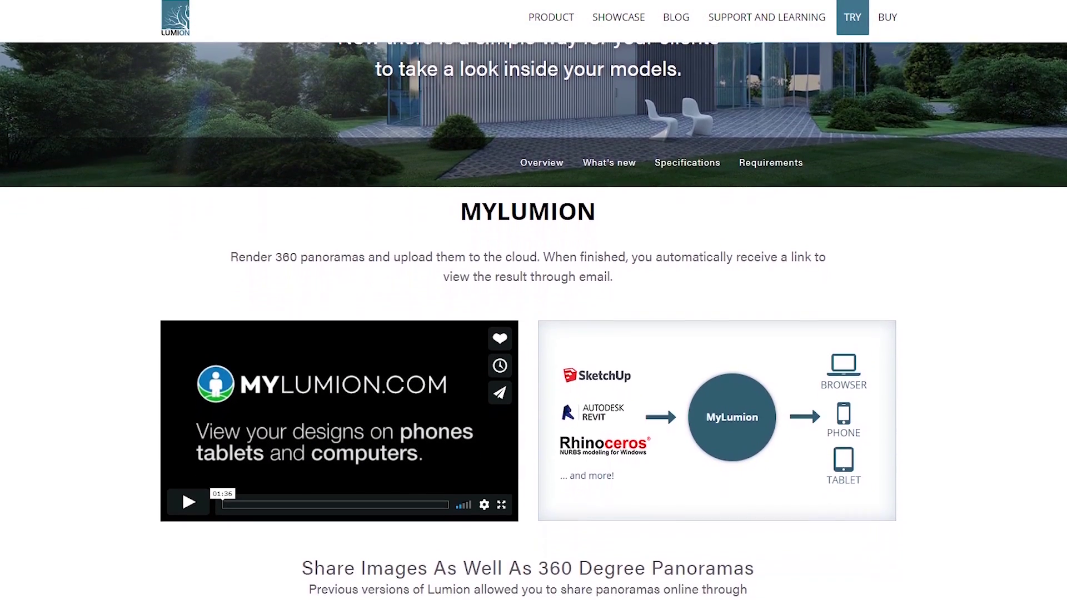
pyautogui.scroll(-3, 533, 311)
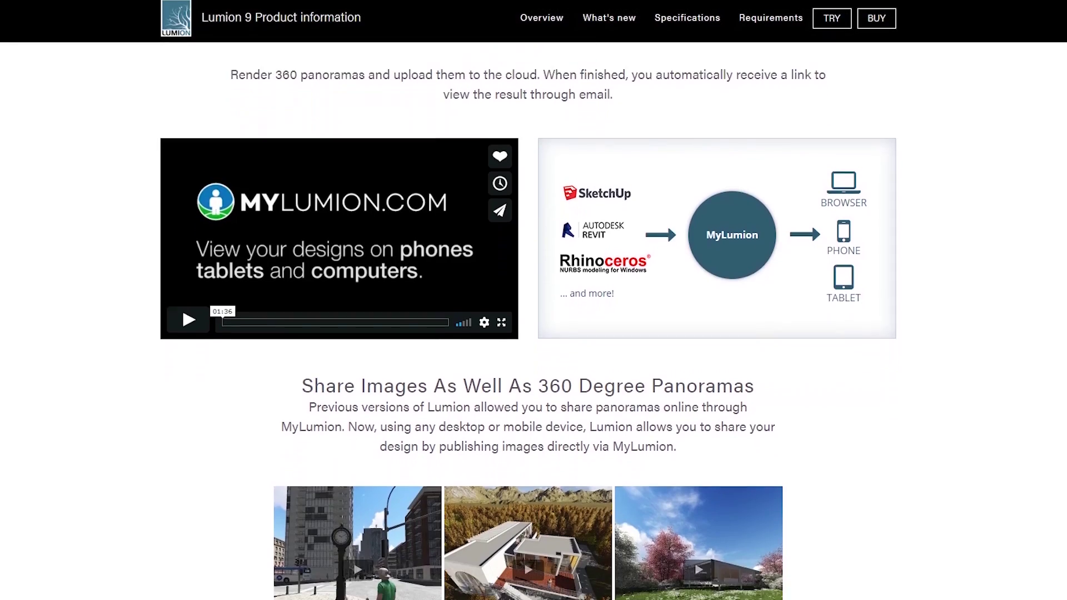
pyautogui.scroll(-4, 534, 311)
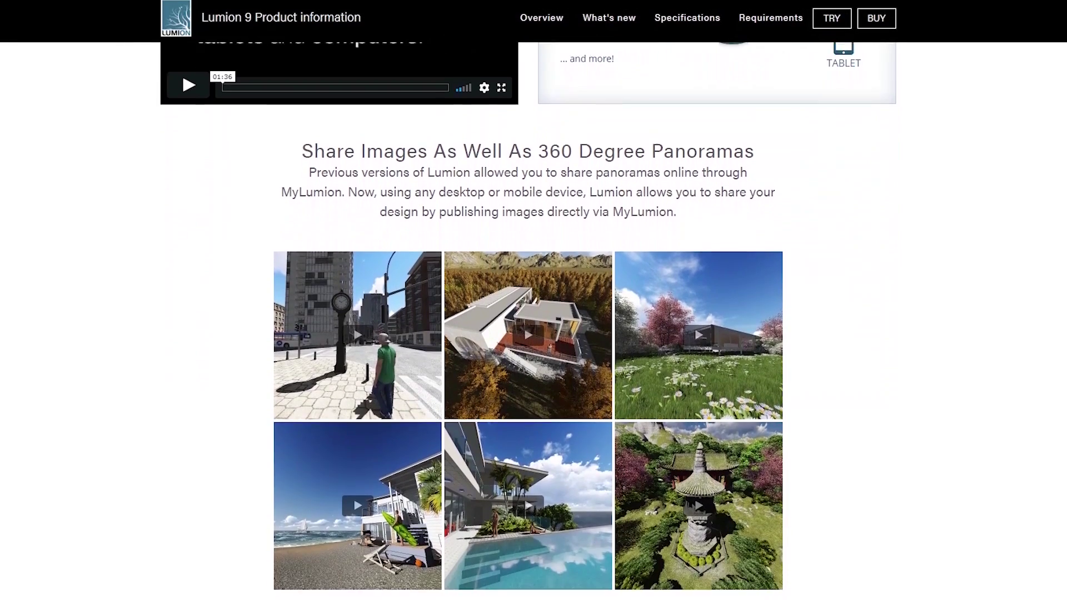
pyautogui.scroll(-4, 533, 312)
pyautogui.scroll(-2, 530, 512)
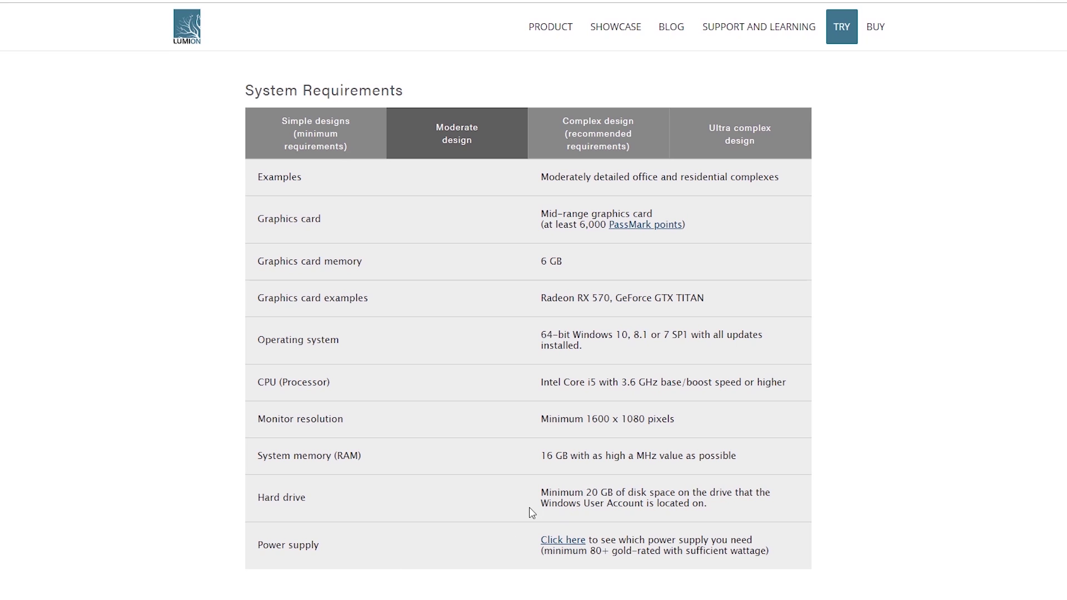
# Compare the disk space requirements in Lumion's moderate design specification and Twinmotion's recommended Windows configuration.
pyautogui.moveTo(541, 492); pyautogui.dragTo(613, 489)
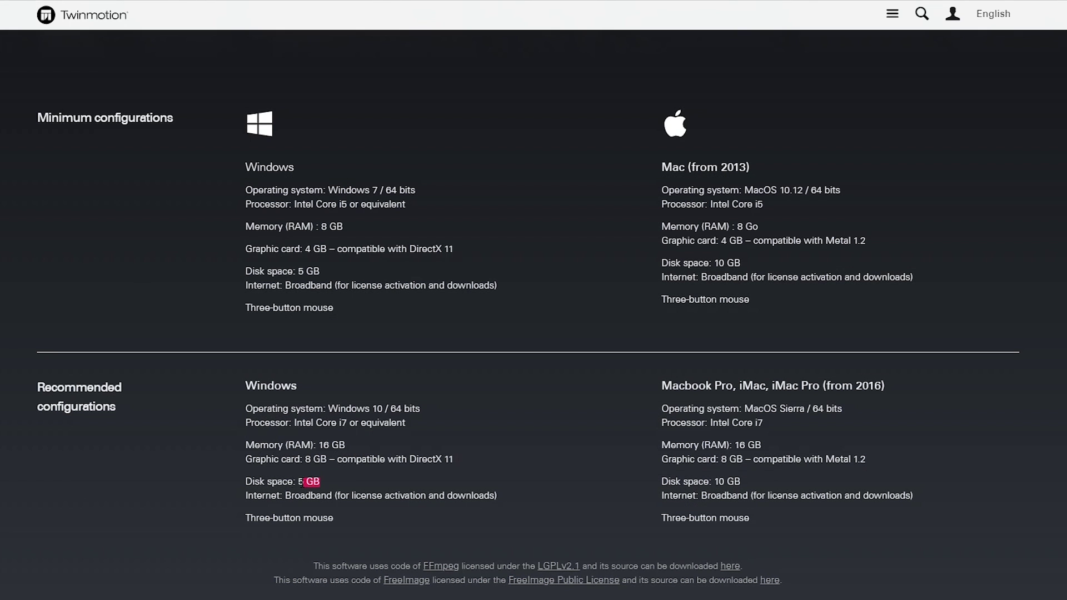
pyautogui.moveTo(260, 483); pyautogui.dragTo(246, 482)
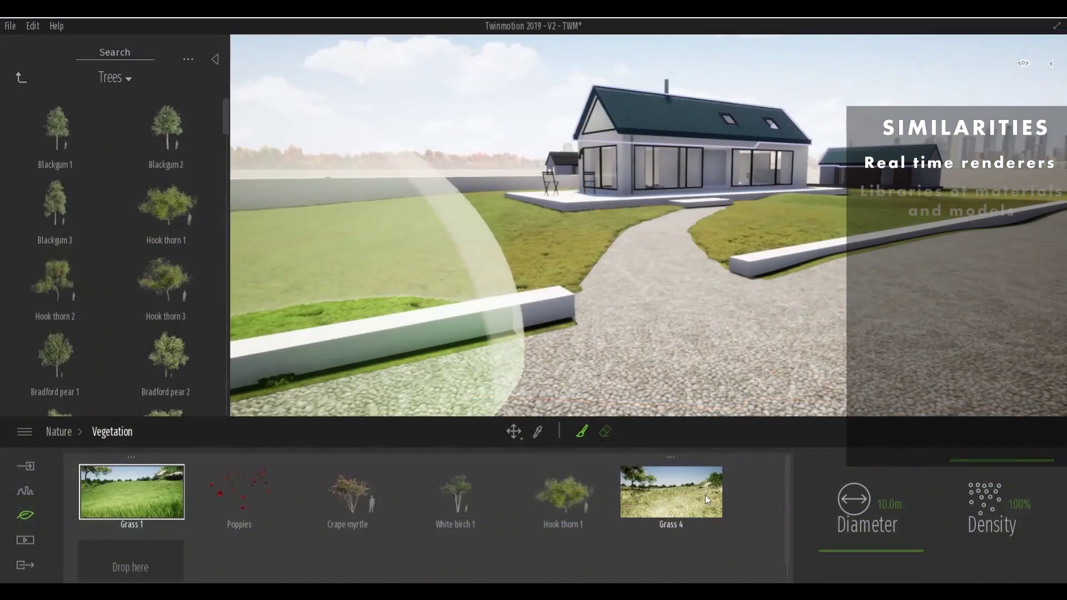
# Switch to Lumion and increase the camera's focal length for the first photo view of the house.
pyautogui.scroll(-1, 361, 505)
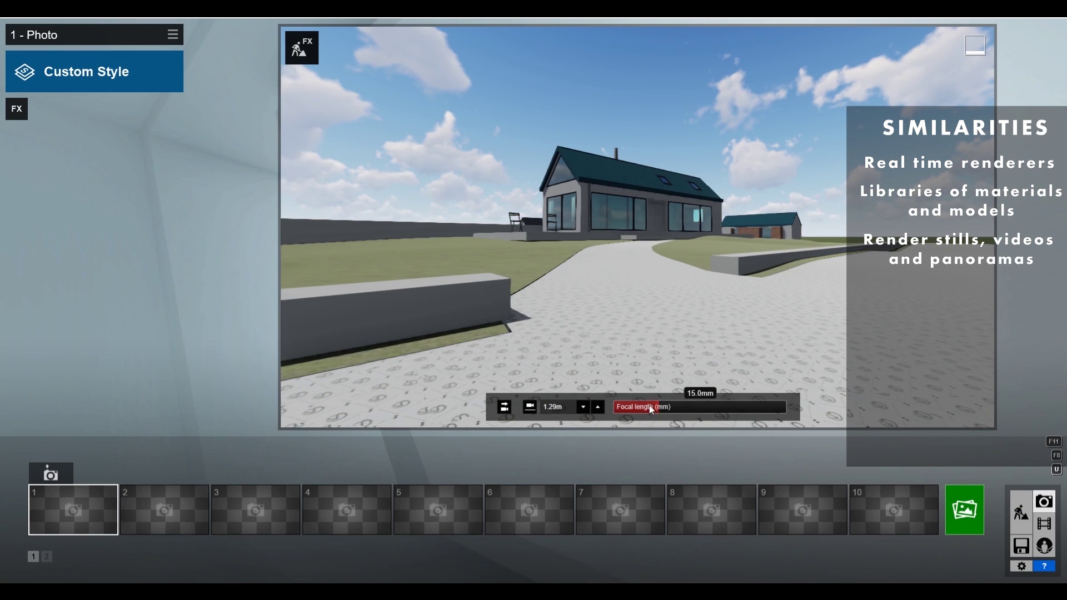
pyautogui.moveTo(652, 410); pyautogui.dragTo(714, 413)
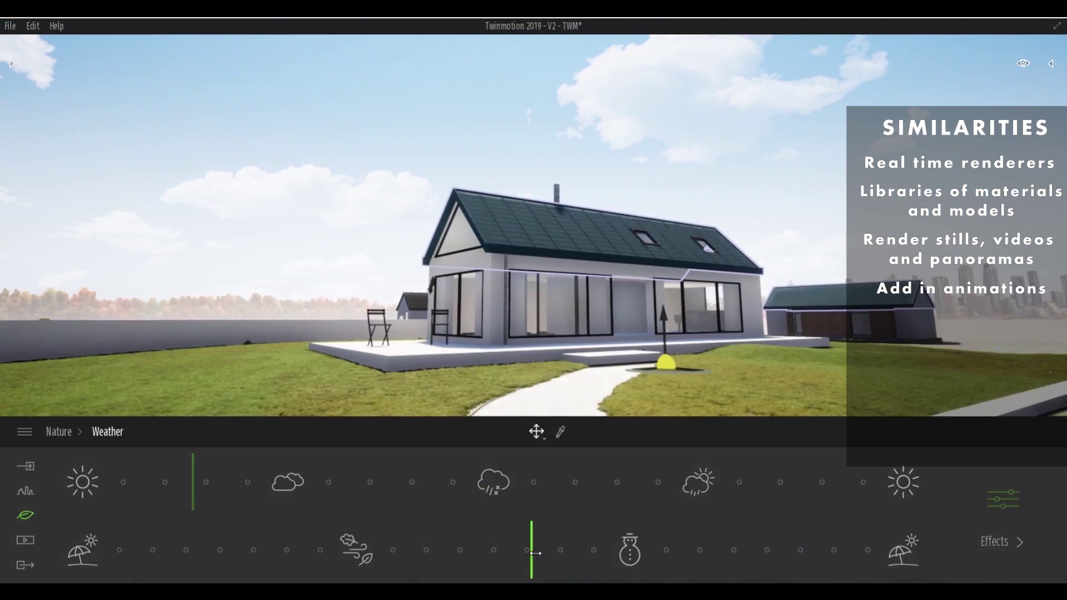
# Shift Twinmotion's season to the summer end of the weather timeline and adjust the sun height for Lumion's first photo.
pyautogui.moveTo(528, 550)
pyautogui.mouseDown()
pyautogui.moveTo(324, 547)
pyautogui.moveTo(562, 548)
pyautogui.moveTo(125, 550)
pyautogui.mouseUp()
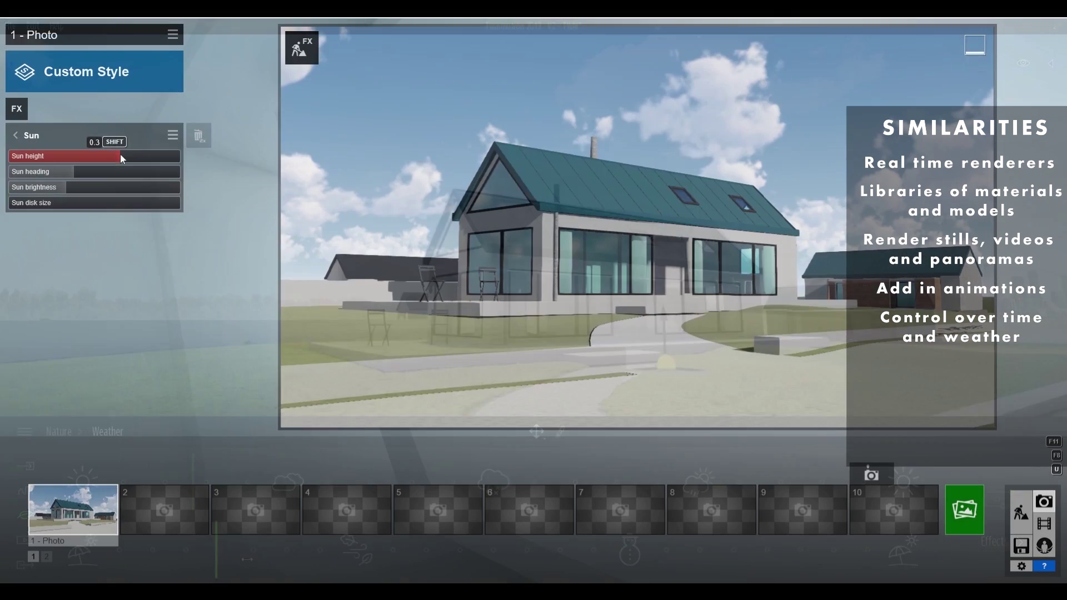
pyautogui.moveTo(120, 153); pyautogui.dragTo(128, 155)
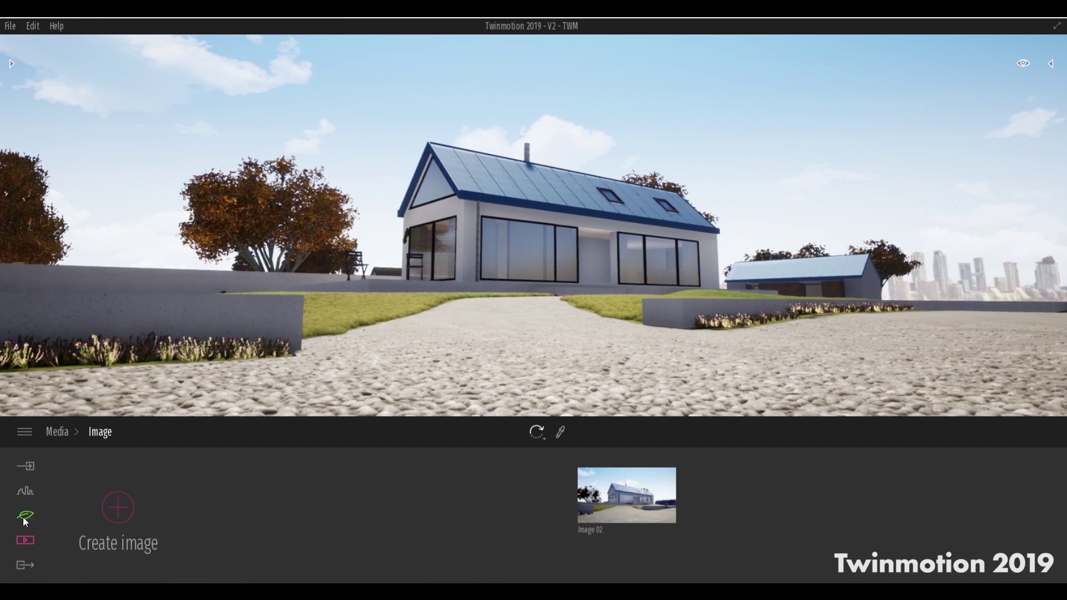
# In Twinmotion, move the season to between autumn and winter and adjust the wind speed in the weather effects.
pyautogui.click(25, 518)
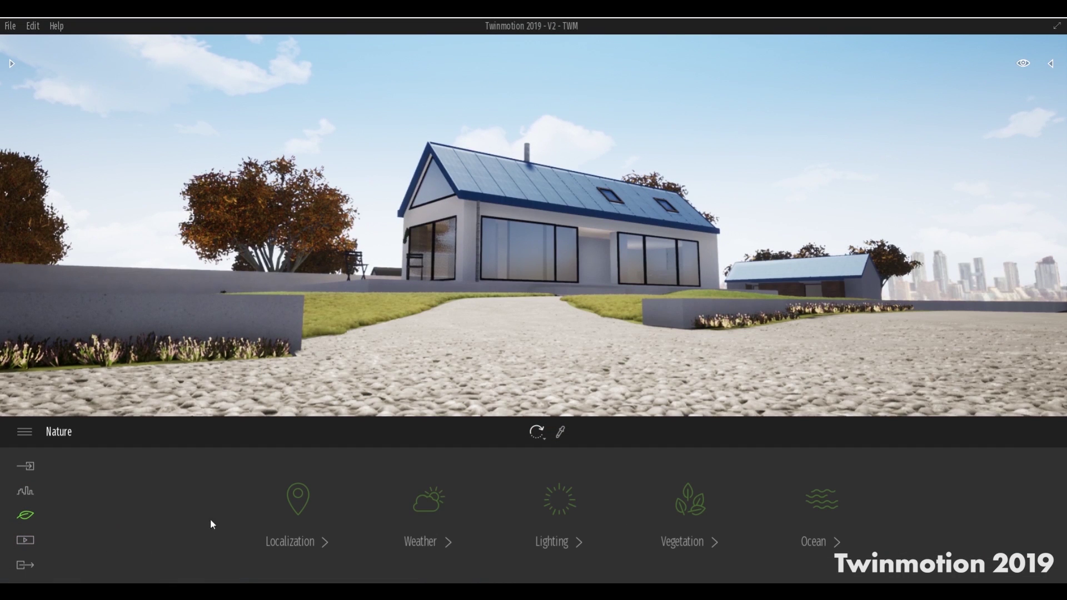
pyautogui.click(436, 512)
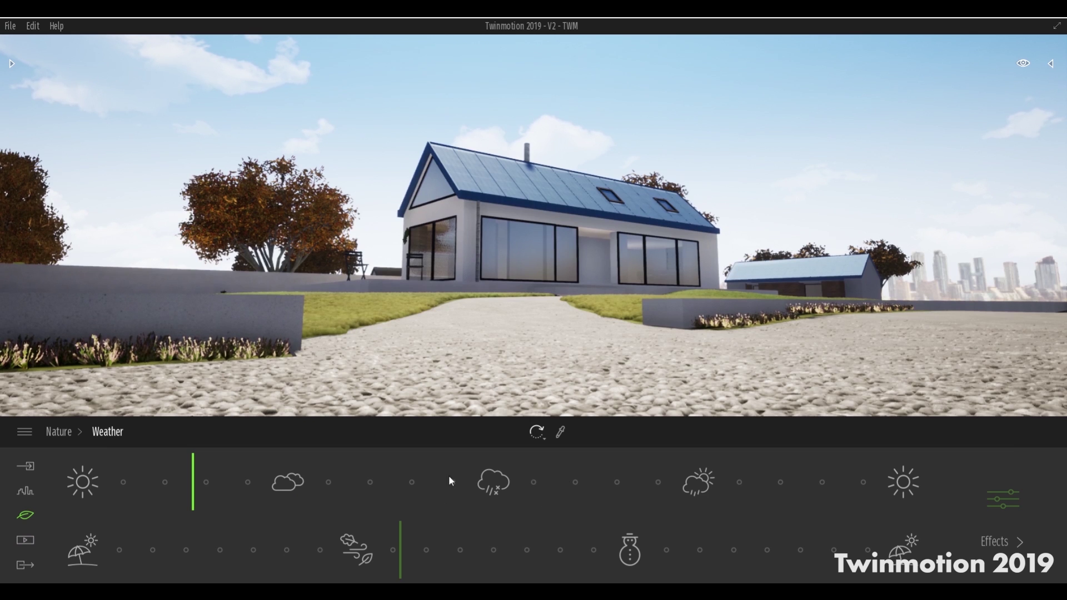
pyautogui.moveTo(401, 545)
pyautogui.mouseDown()
pyautogui.moveTo(245, 550)
pyautogui.moveTo(625, 550)
pyautogui.moveTo(470, 550)
pyautogui.mouseUp()
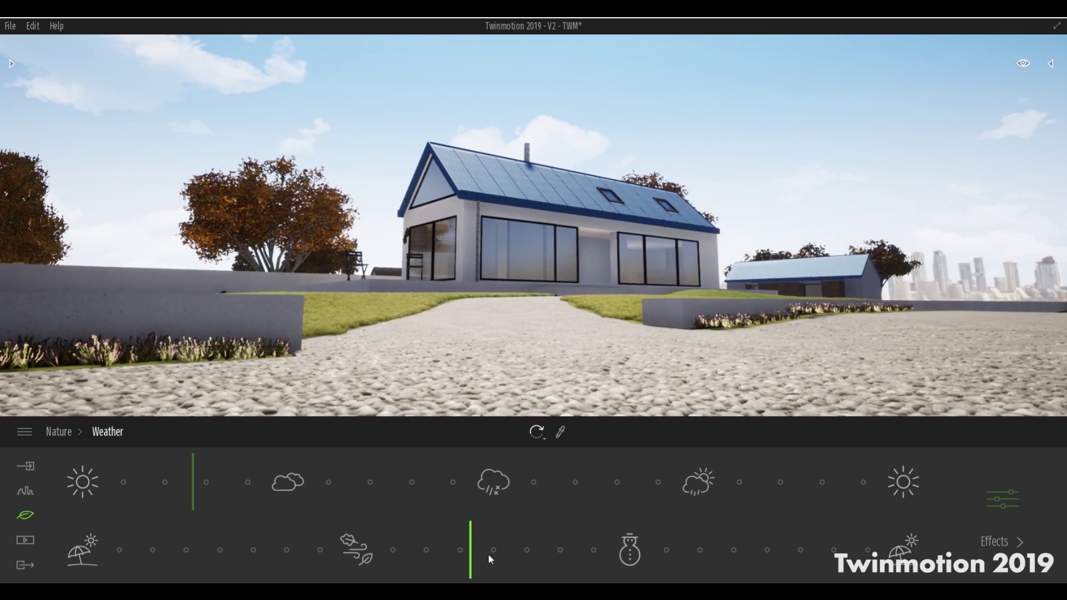
pyautogui.click(1002, 498)
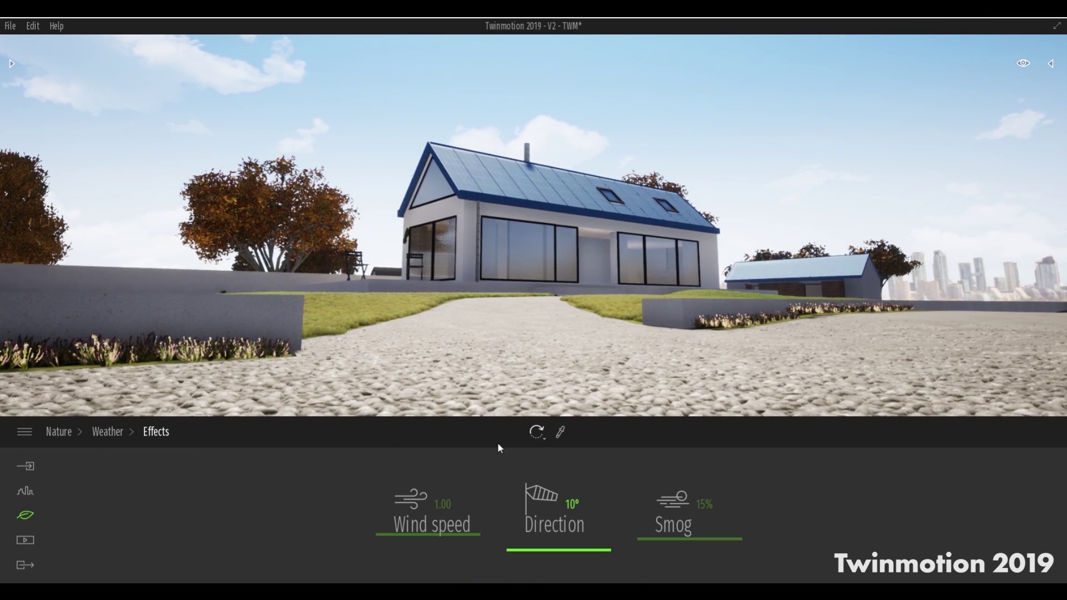
pyautogui.moveTo(436, 536)
pyautogui.mouseDown()
pyautogui.moveTo(436, 468)
pyautogui.moveTo(438, 573)
pyautogui.moveTo(449, 546)
pyautogui.mouseUp()
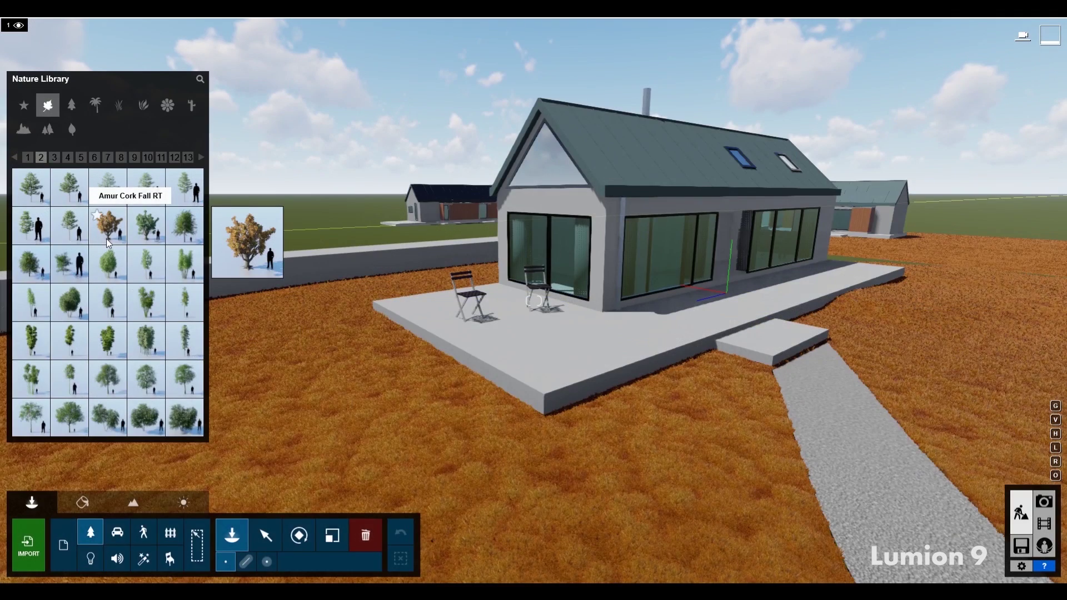
# Switch to Lumion and browse the third page of broadleaf trees in the Nature Library.
pyautogui.click(202, 159)
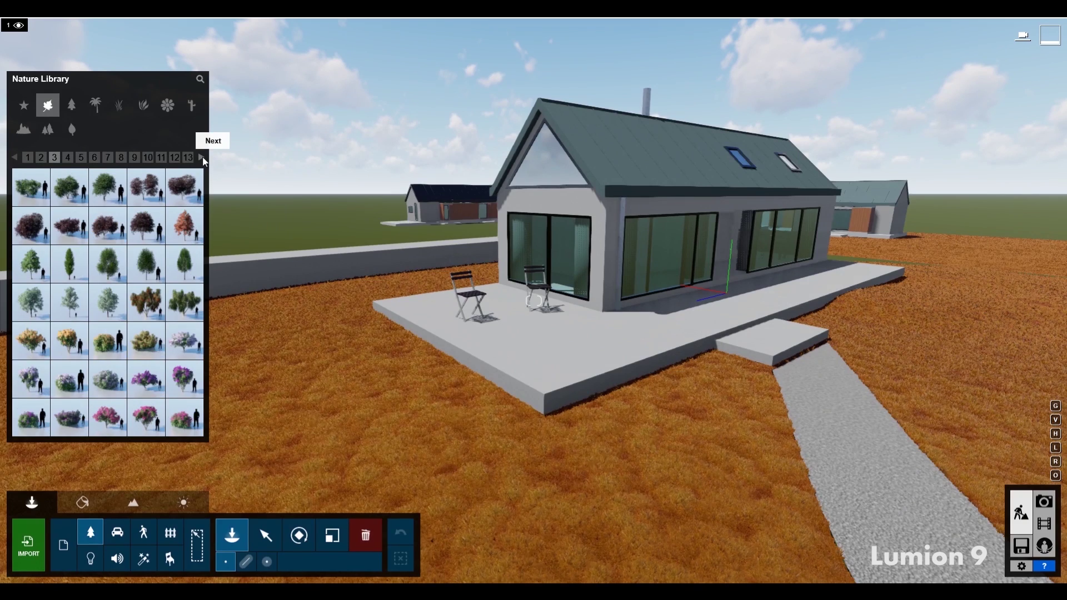
pyautogui.moveTo(188, 234)
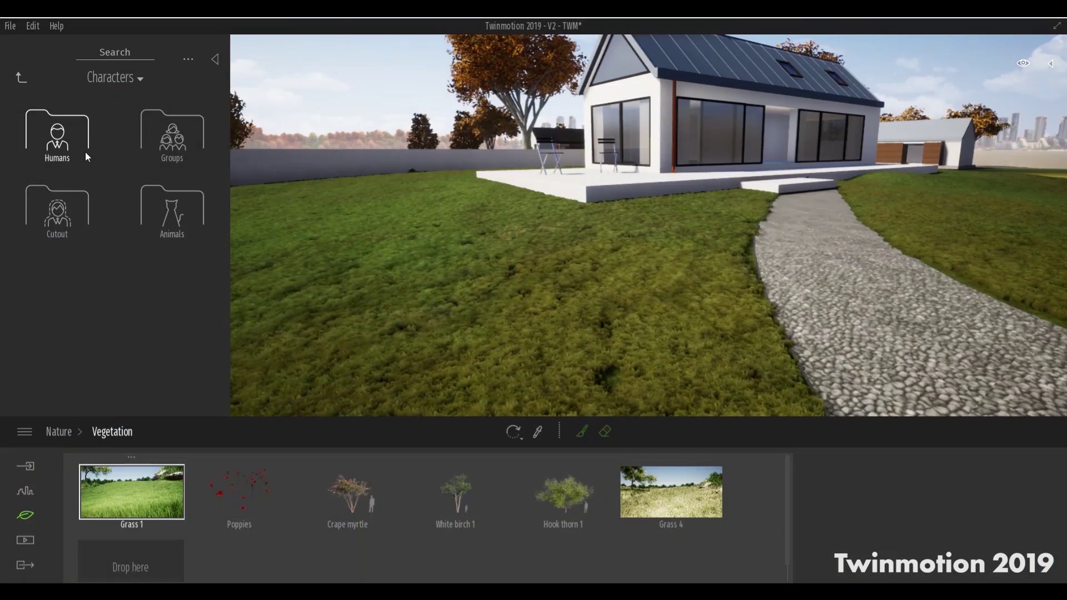
# In Twinmotion, place the red-haired man in a jacket from the Humans library into the scene.
pyautogui.click(86, 156)
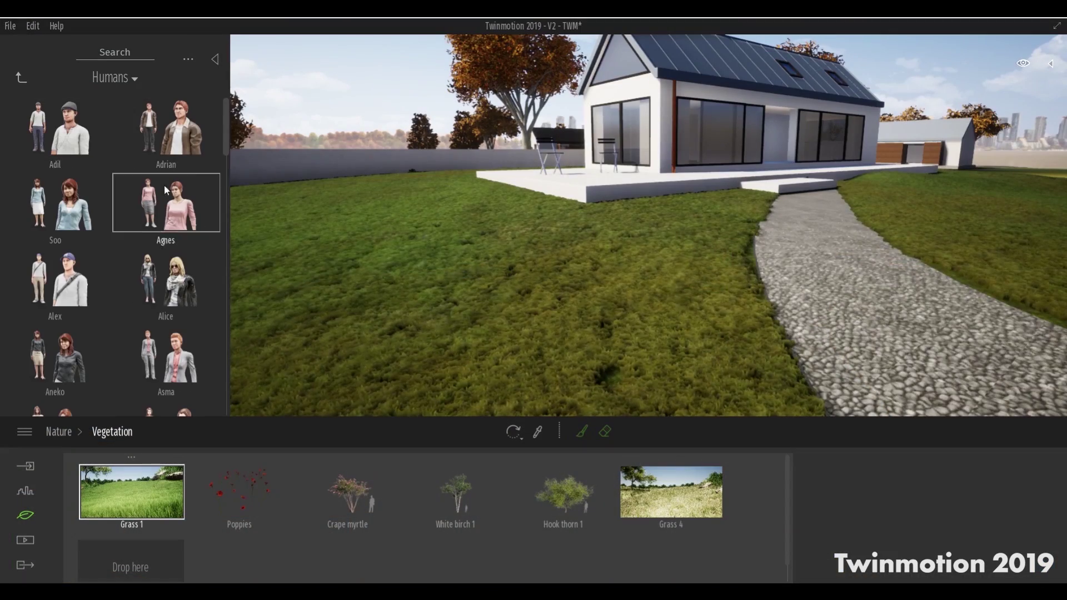
pyautogui.moveTo(801, 292); pyautogui.dragTo(828, 342)
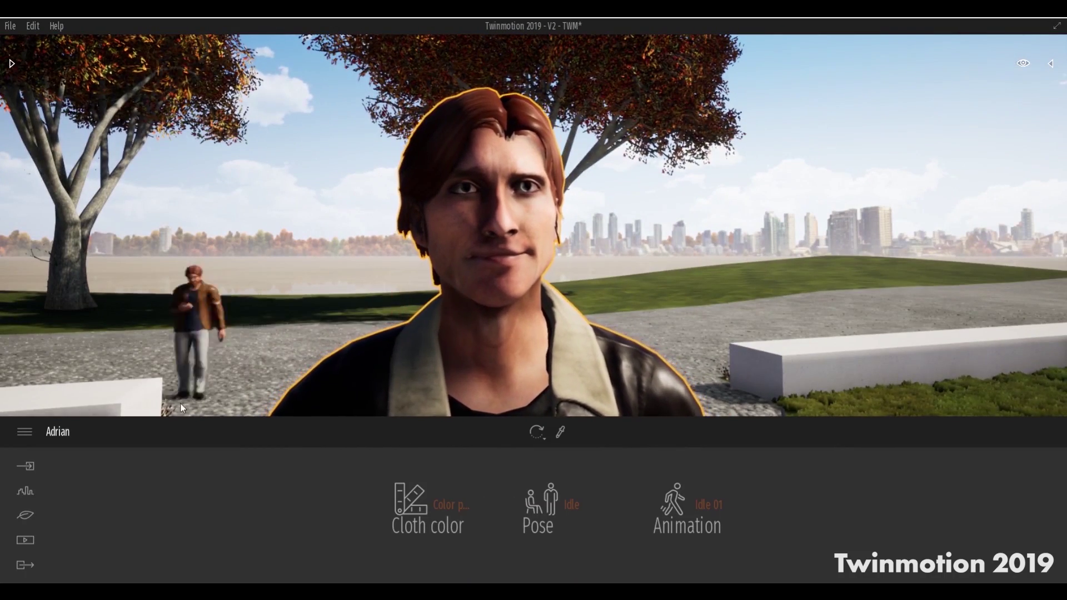
# Try the Lying, Worker and Special poses on the selected human character.
pyautogui.click(571, 505)
pyautogui.click(555, 410)
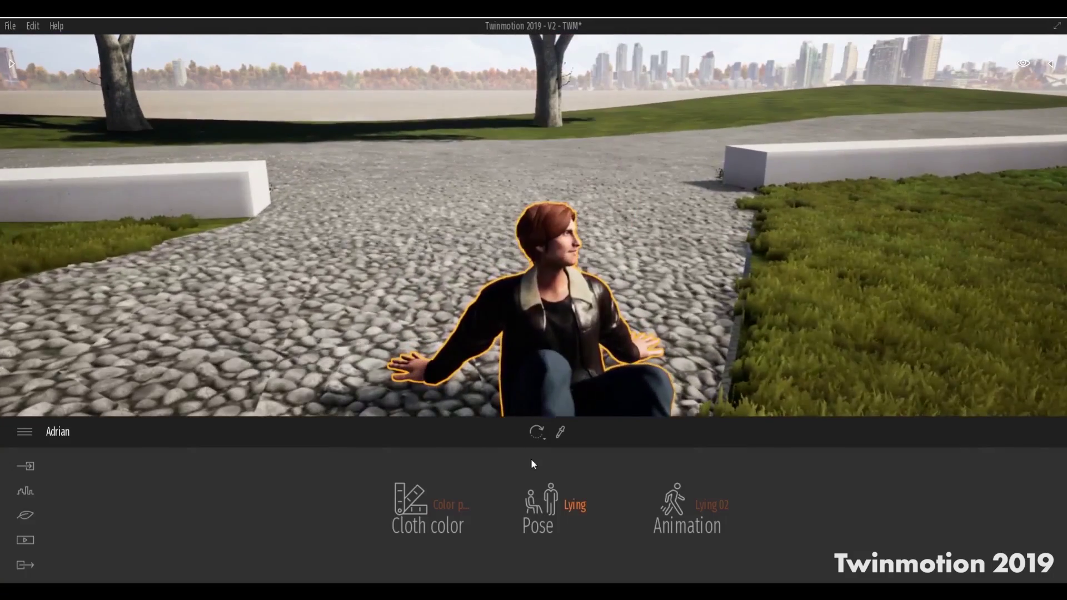
pyautogui.click(574, 504)
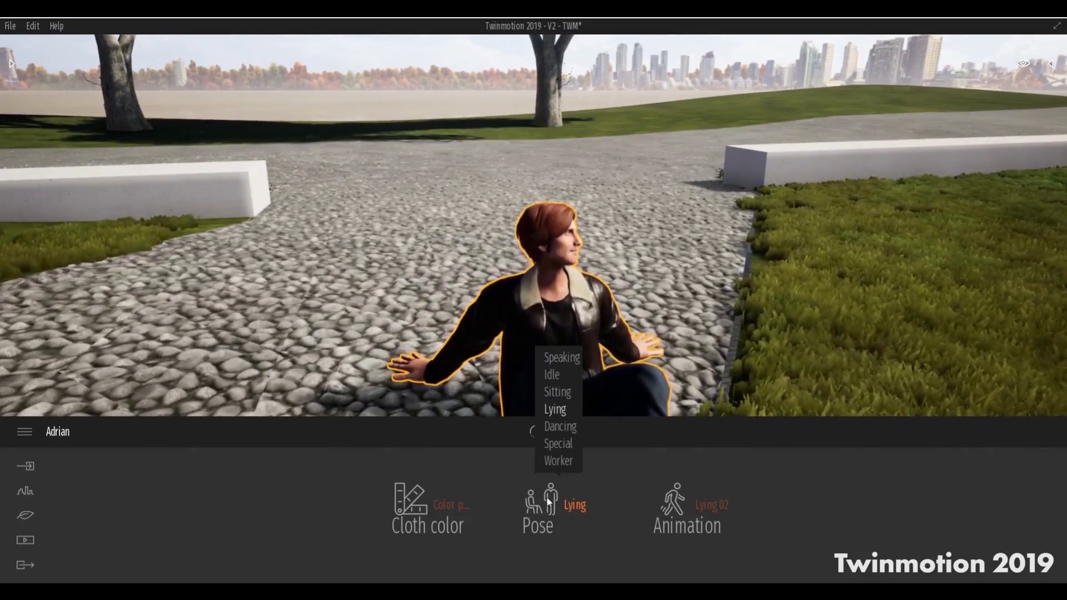
pyautogui.click(556, 460)
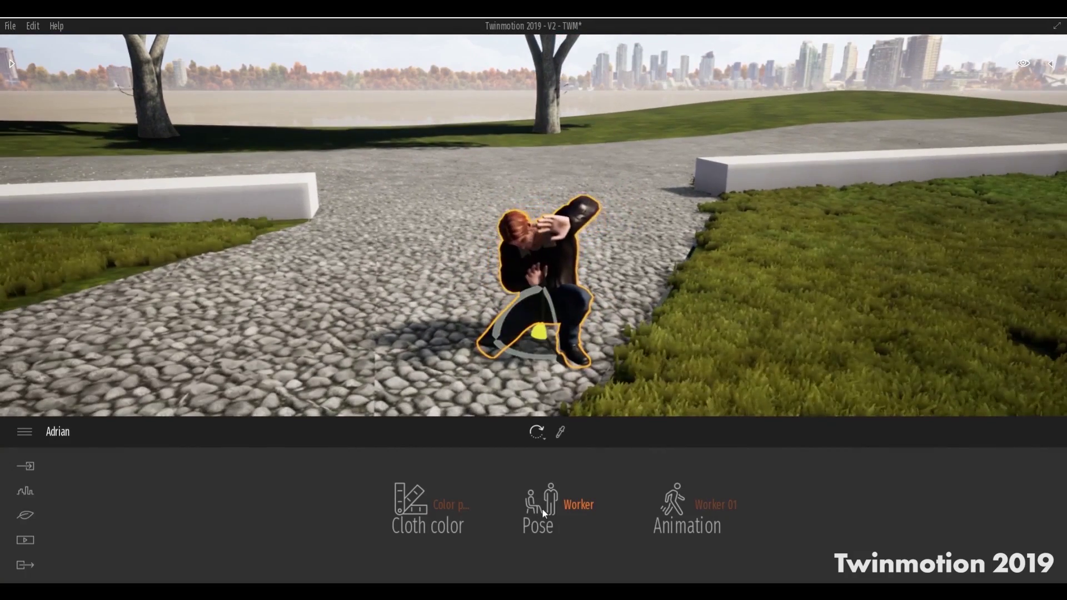
pyautogui.click(543, 502)
pyautogui.click(570, 444)
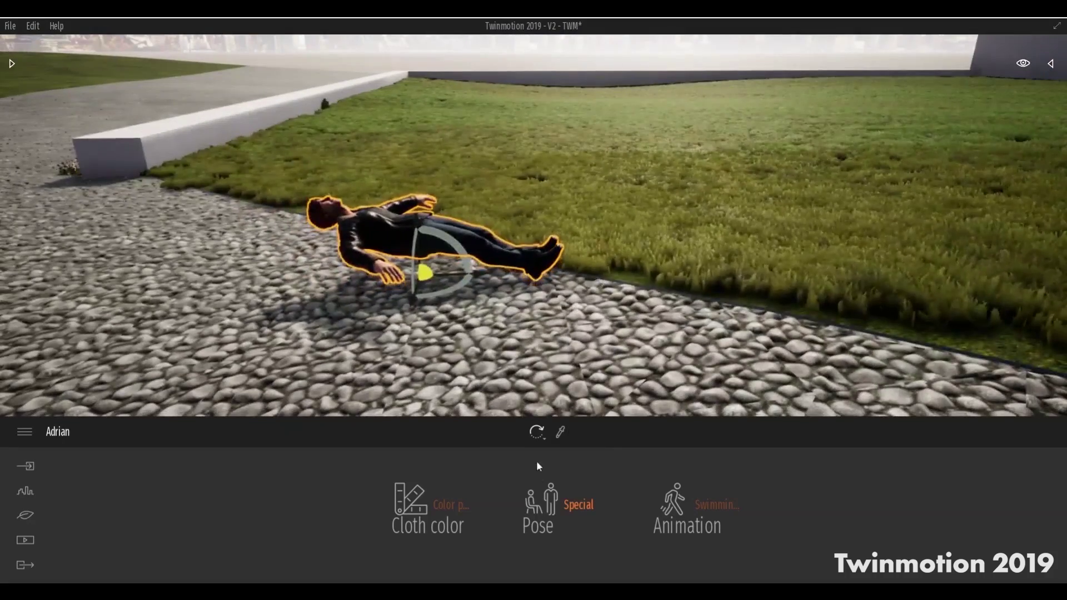
# Set the human character's pose to Speaking and the cloth color to Color preset 3.
pyautogui.click(552, 500)
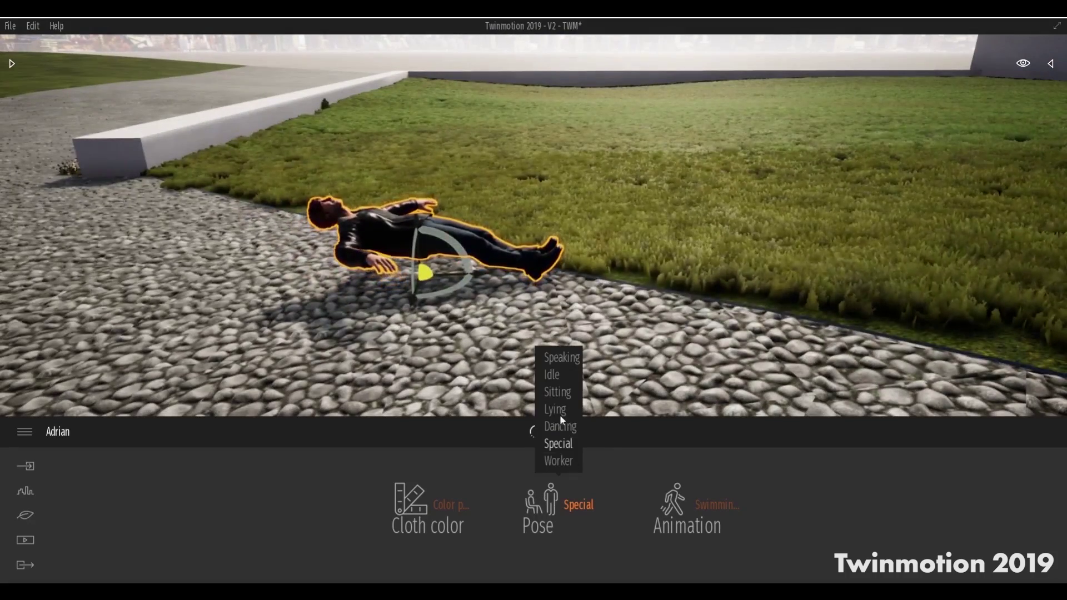
pyautogui.click(557, 358)
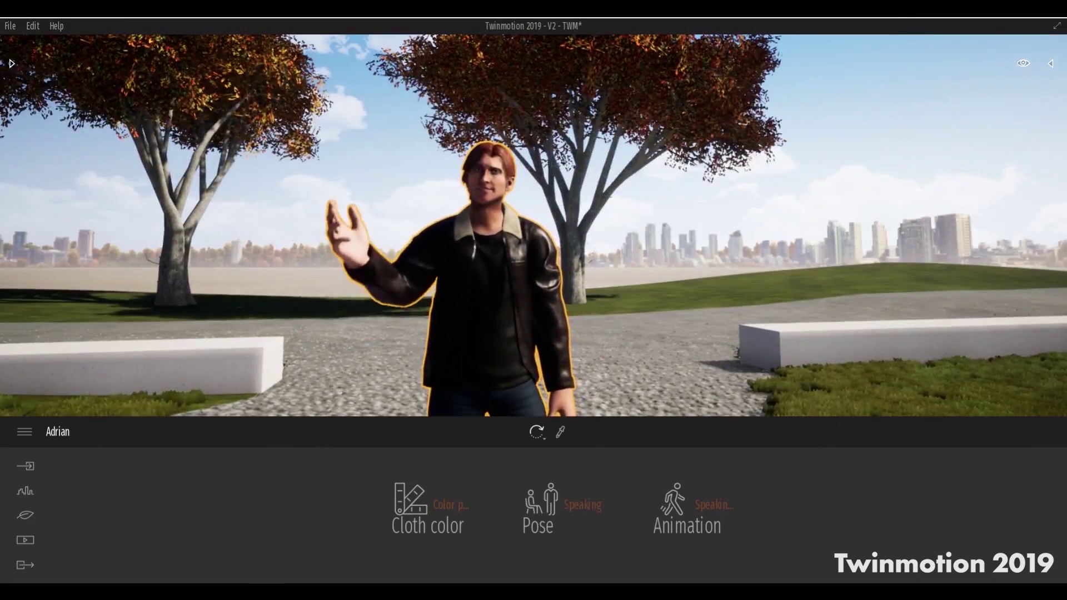
pyautogui.click(450, 504)
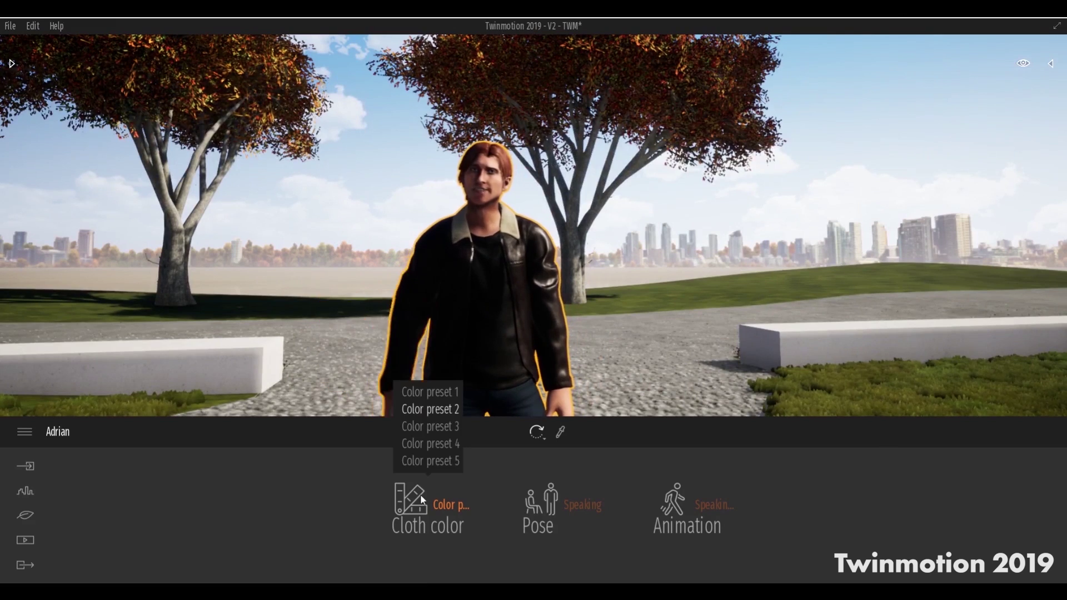
pyautogui.click(437, 426)
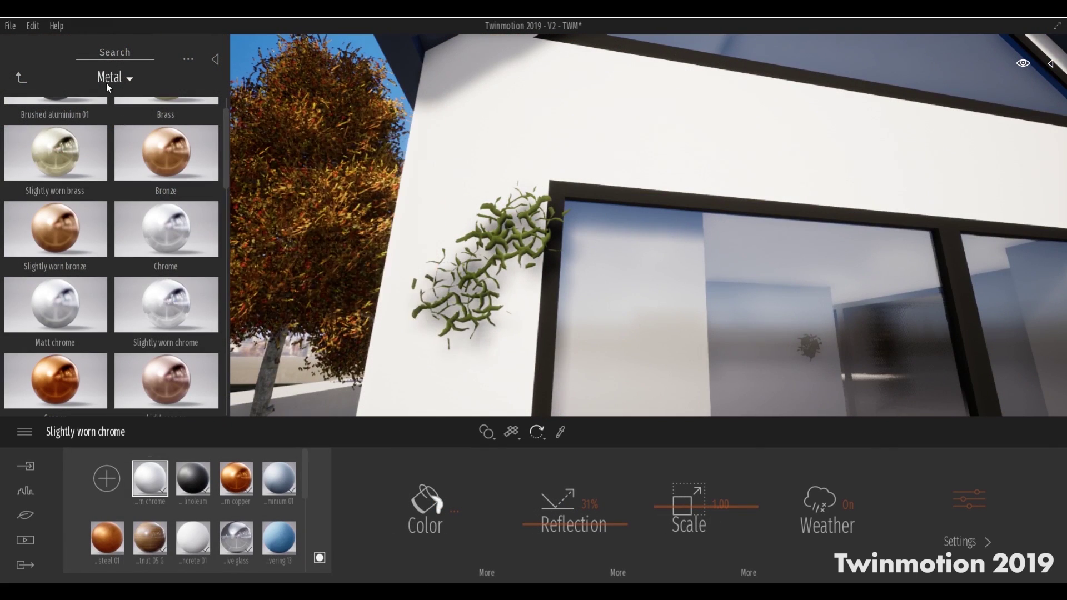
# Activate the vegetation eraser and try different brush diameters by the ivy on the house's gable wall.
pyautogui.click(25, 514)
pyautogui.click(711, 515)
pyautogui.click(605, 431)
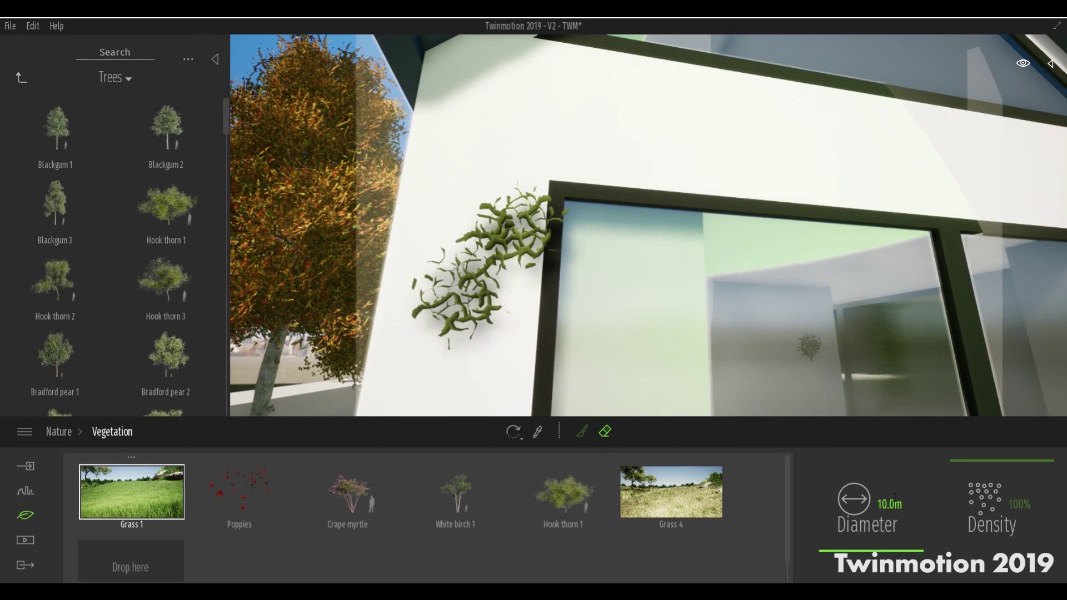
pyautogui.moveTo(894, 548); pyautogui.dragTo(603, 285)
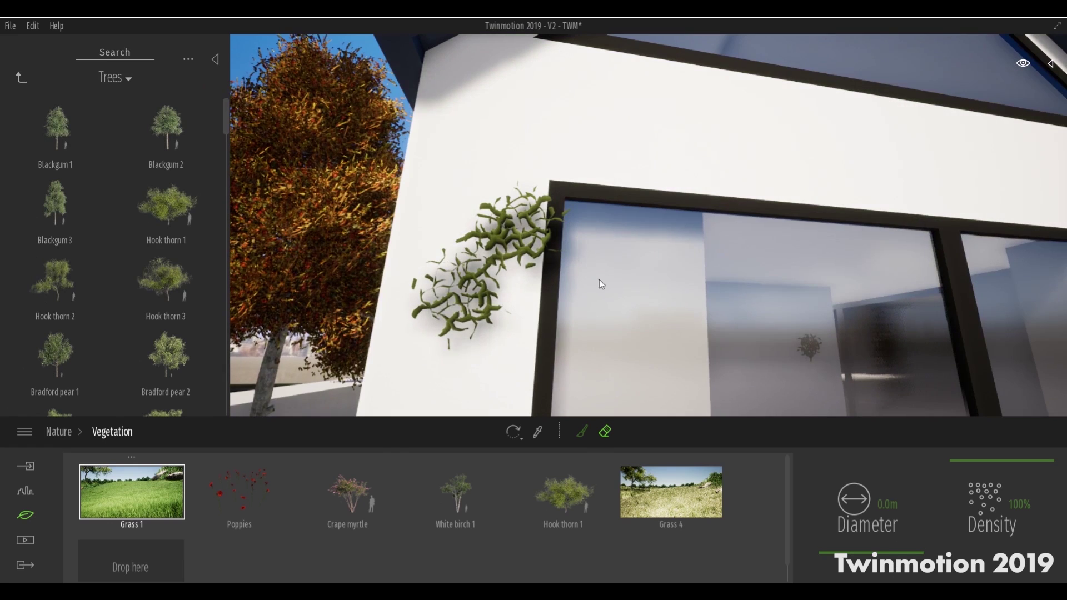
pyautogui.moveTo(561, 234); pyautogui.dragTo(617, 394, button='right')
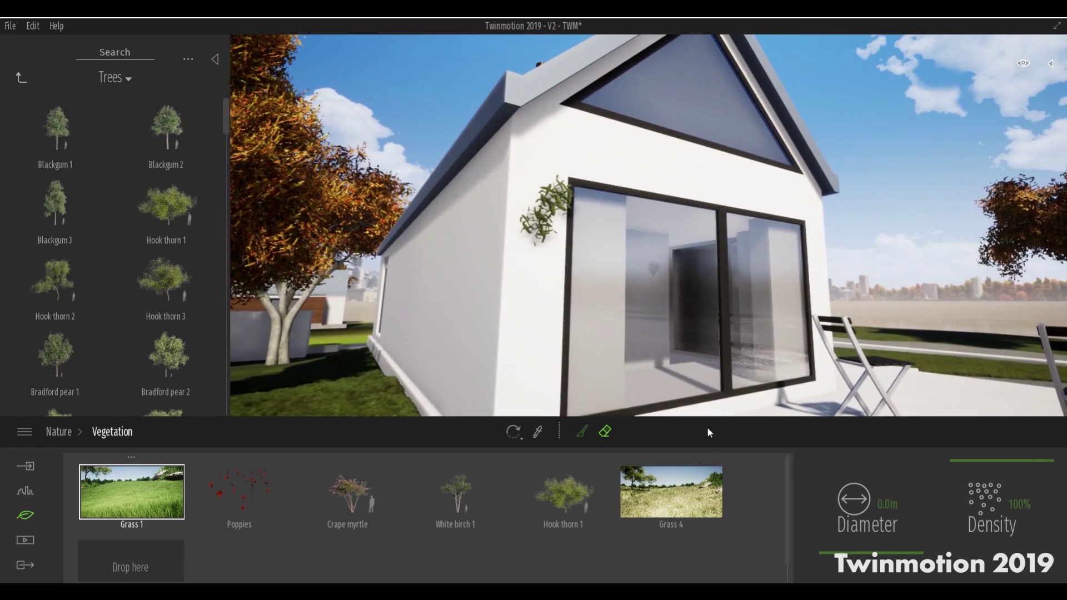
pyautogui.moveTo(864, 538); pyautogui.dragTo(918, 532)
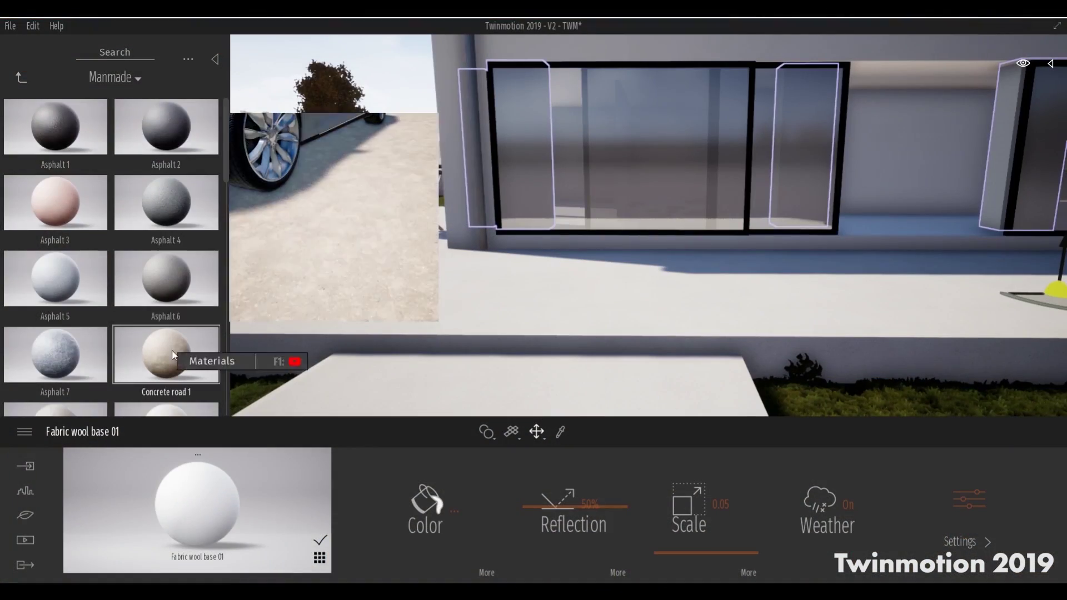
# Preview the cobblestone and pavement materials in the Manmade library and open the Nature ground materials.
pyautogui.scroll(-3, 173, 353)
pyautogui.scroll(-10, 173, 357)
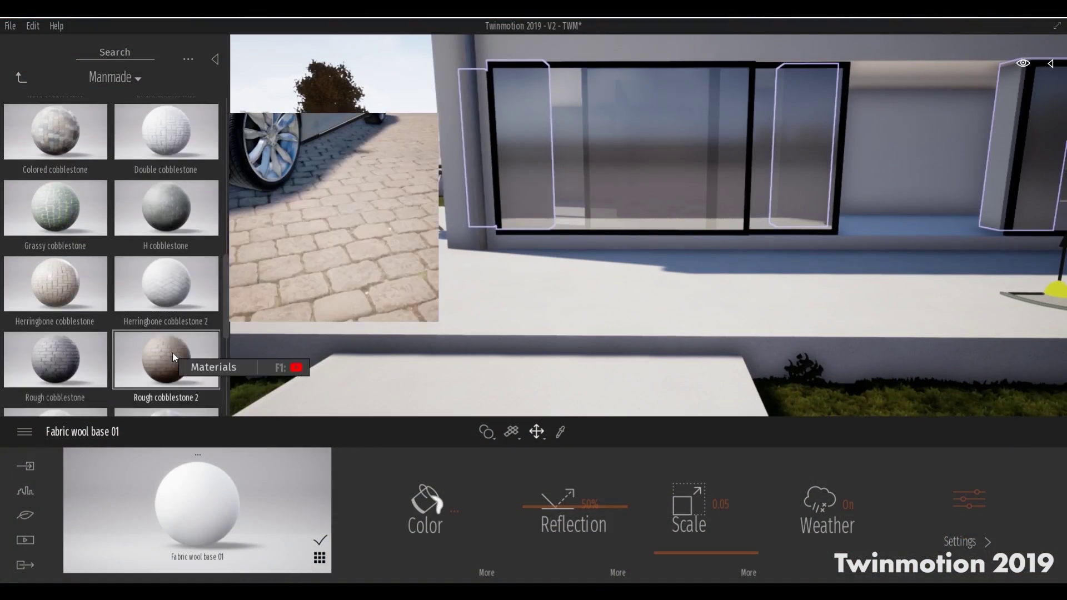
pyautogui.scroll(-4, 172, 352)
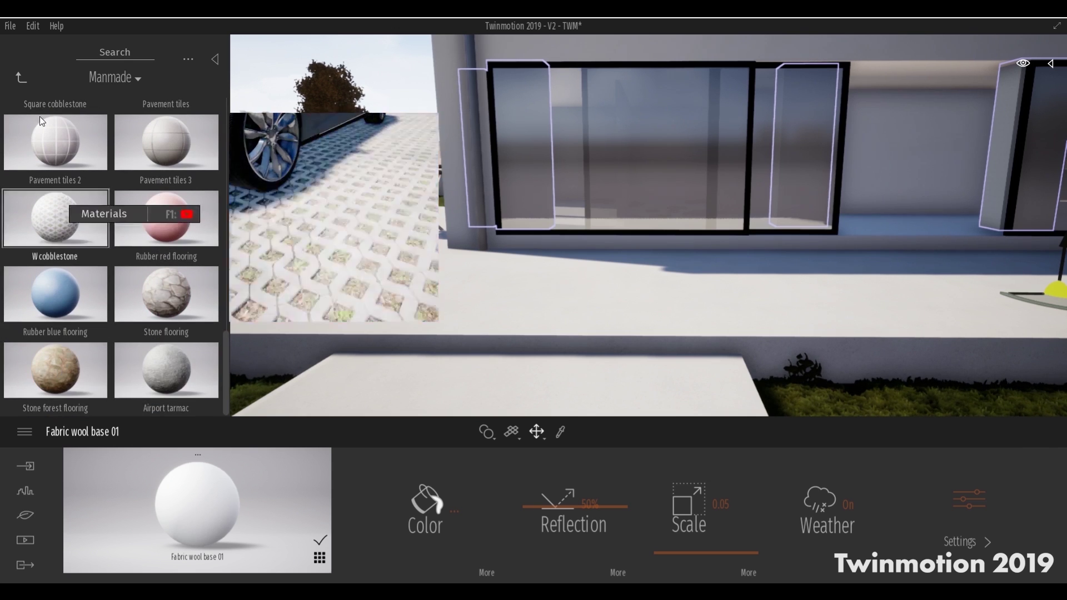
pyautogui.click(18, 78)
pyautogui.click(162, 136)
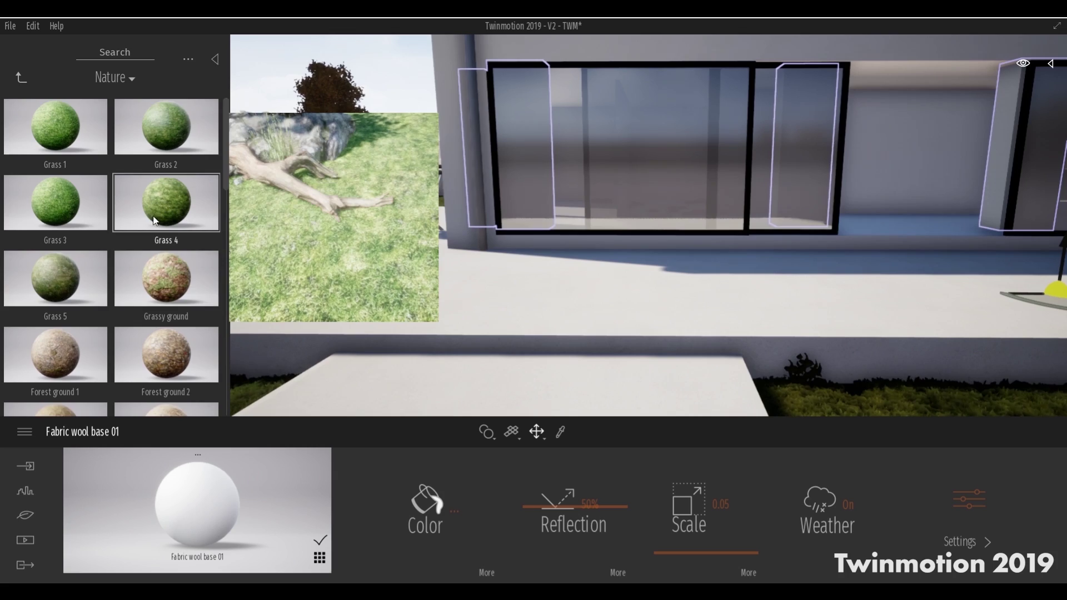
# Browse the Nature ground materials from the grasses to the gravel, pebble and rock materials.
pyautogui.scroll(-3, 151, 307)
pyautogui.scroll(-8, 151, 305)
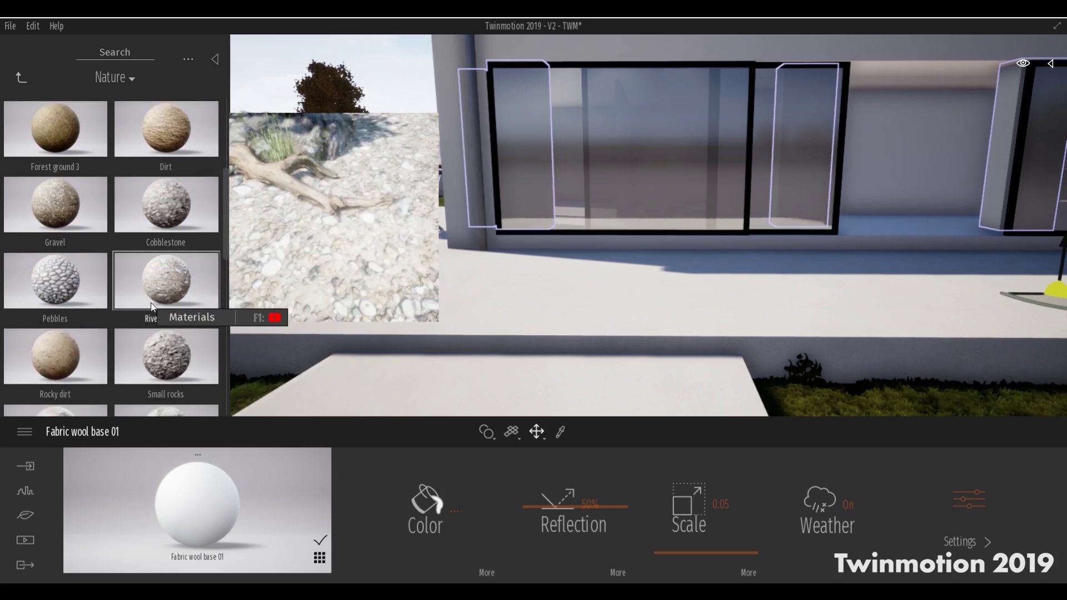
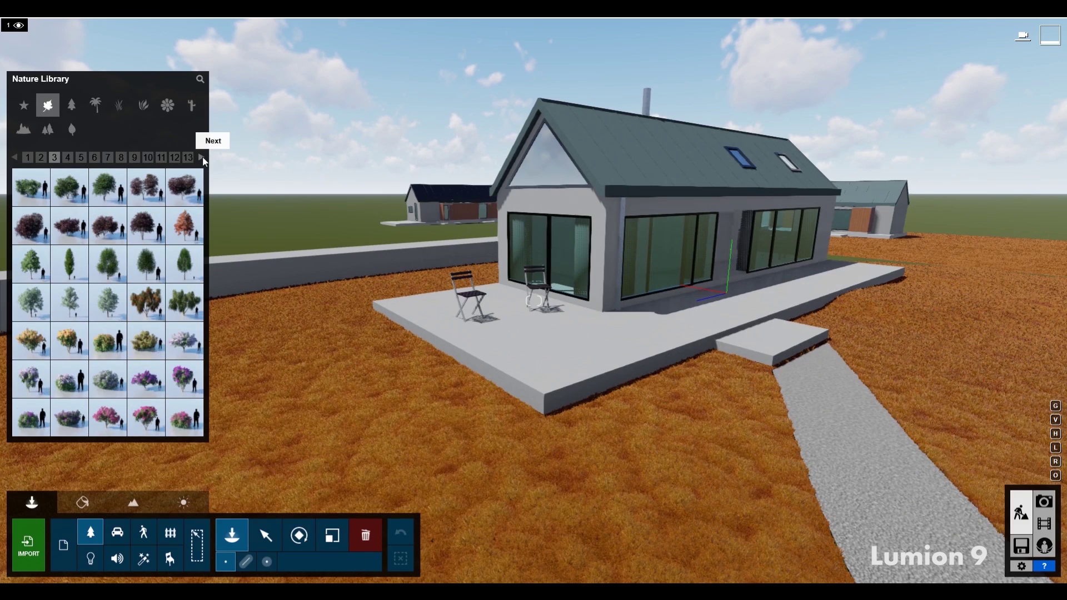
# Switch to Lumion and try a BlackGum Fall RT tree on the grass beside the gravel path, undoing its placement.
pyautogui.moveTo(188, 235)
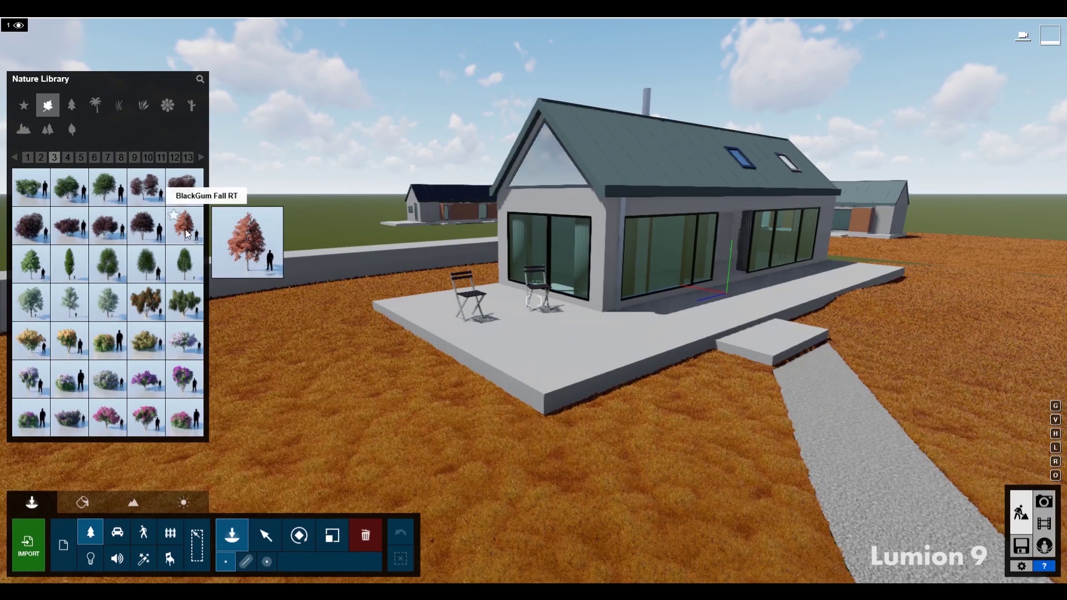
pyautogui.click(736, 389)
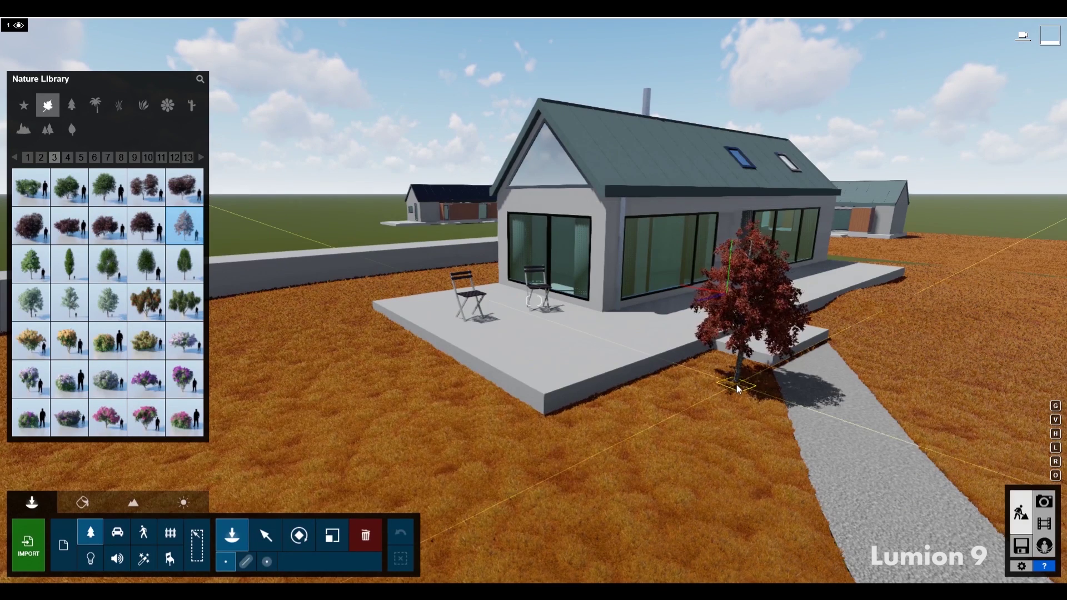
pyautogui.hotkey('ctrl', 'z')
# Look through the broadleaf tree pages of the Nature Library up to page 21 and return to page 20.
pyautogui.moveTo(202, 178)
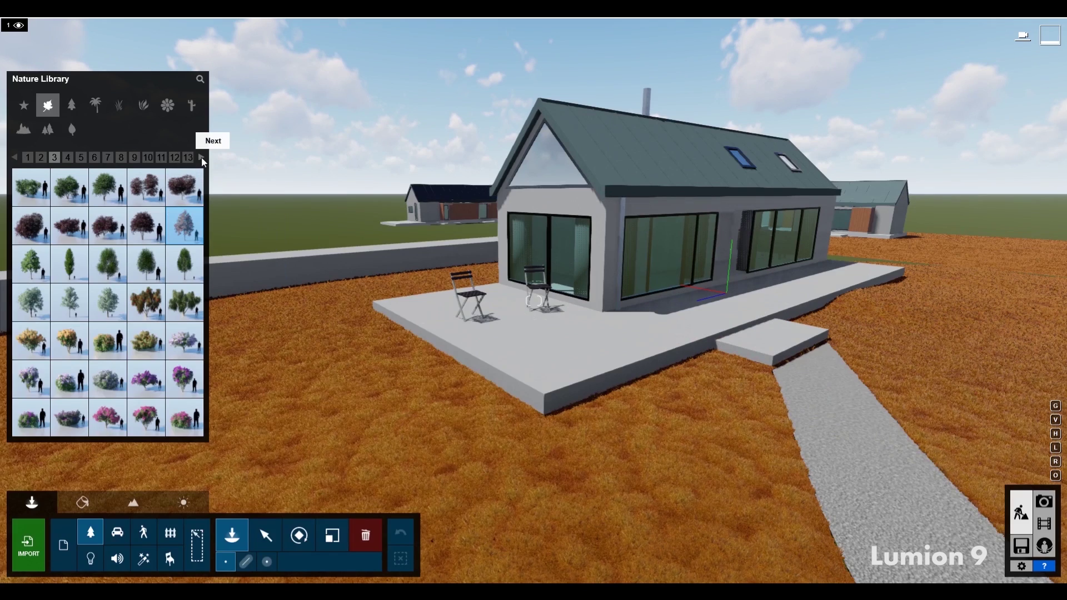
pyautogui.click(202, 158)
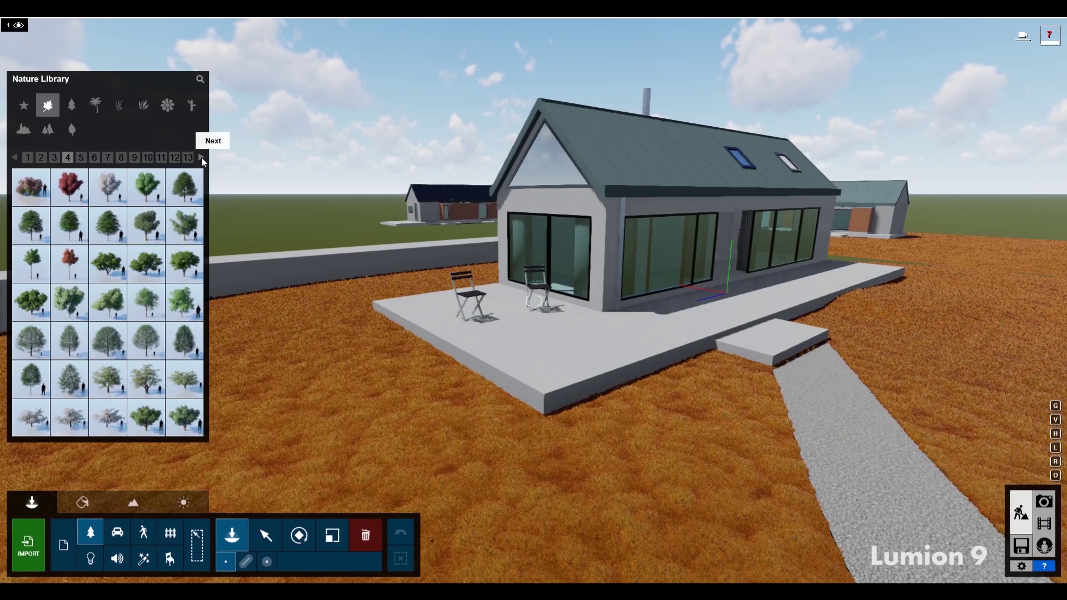
pyautogui.click(203, 159)
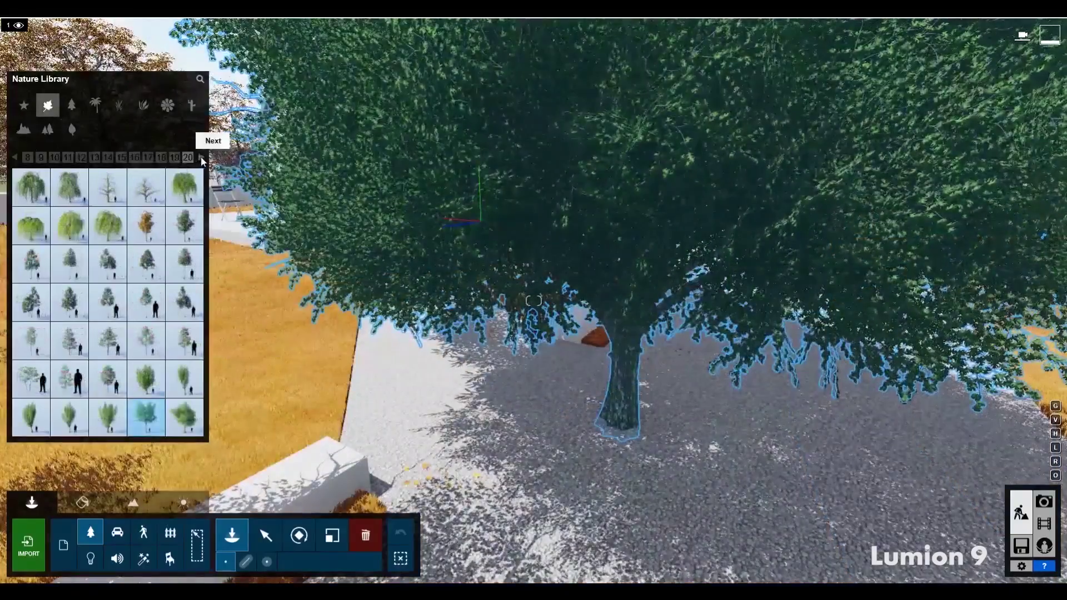
pyautogui.click(202, 157)
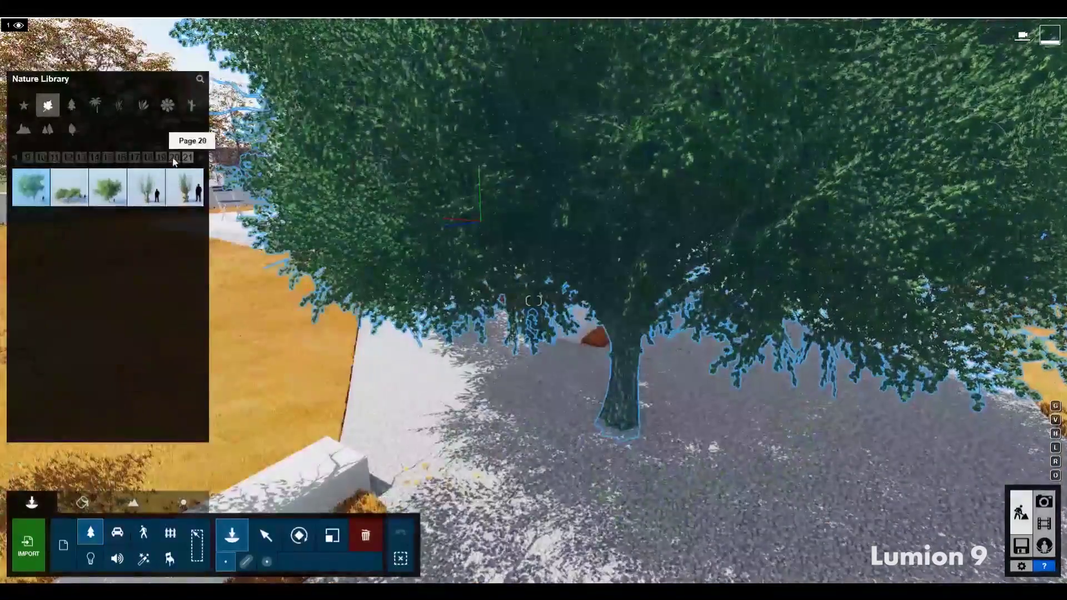
pyautogui.click(174, 157)
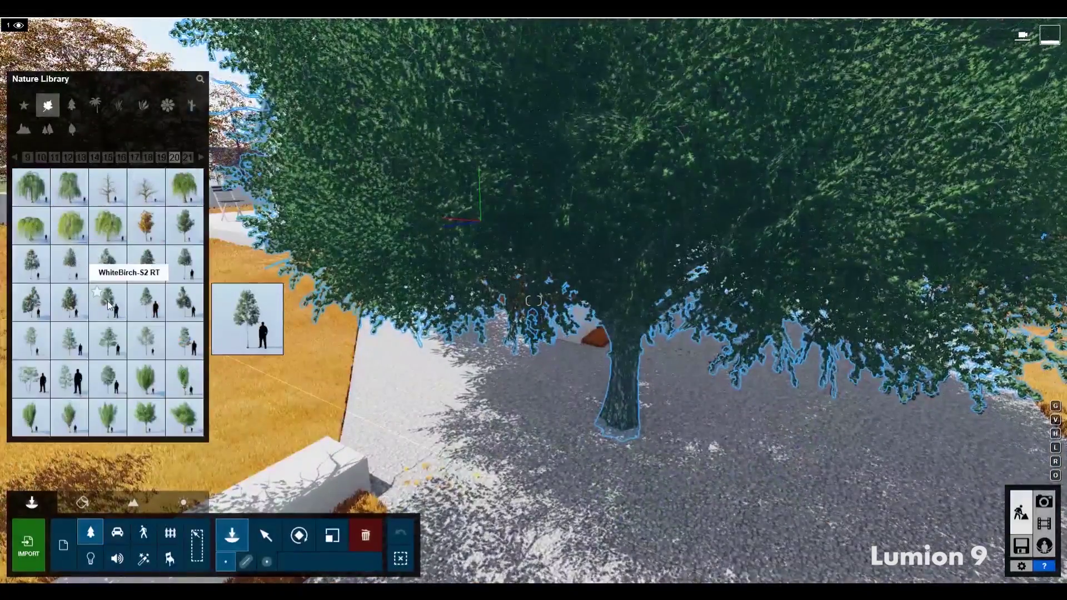
# Try tree models on pages 20 and 19 of the Nature Library and choose TurkeyOak L2.
pyautogui.click(146, 347)
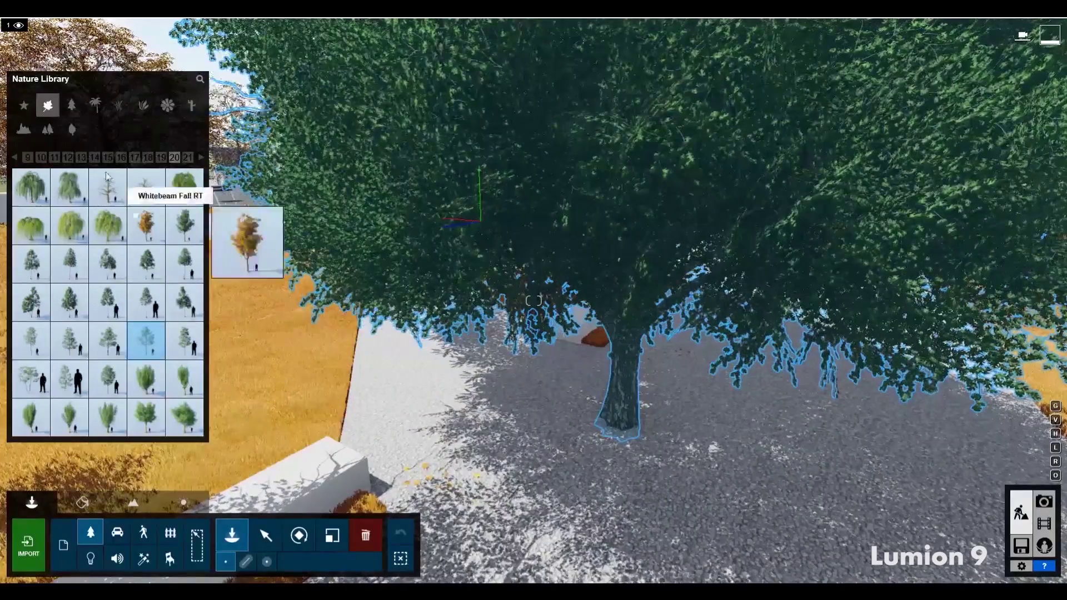
pyautogui.click(161, 158)
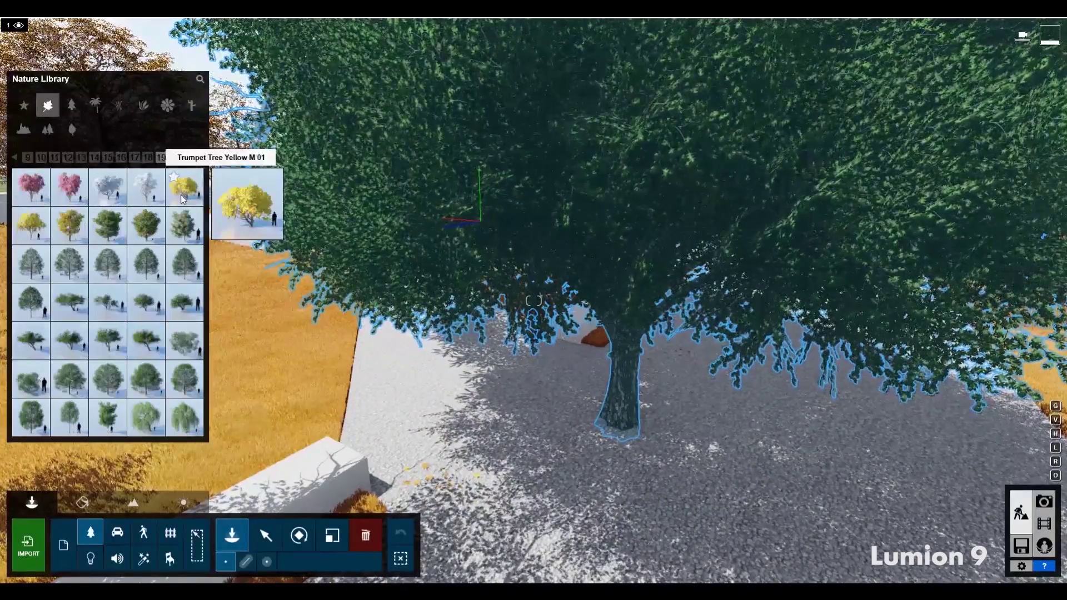
pyautogui.click(146, 263)
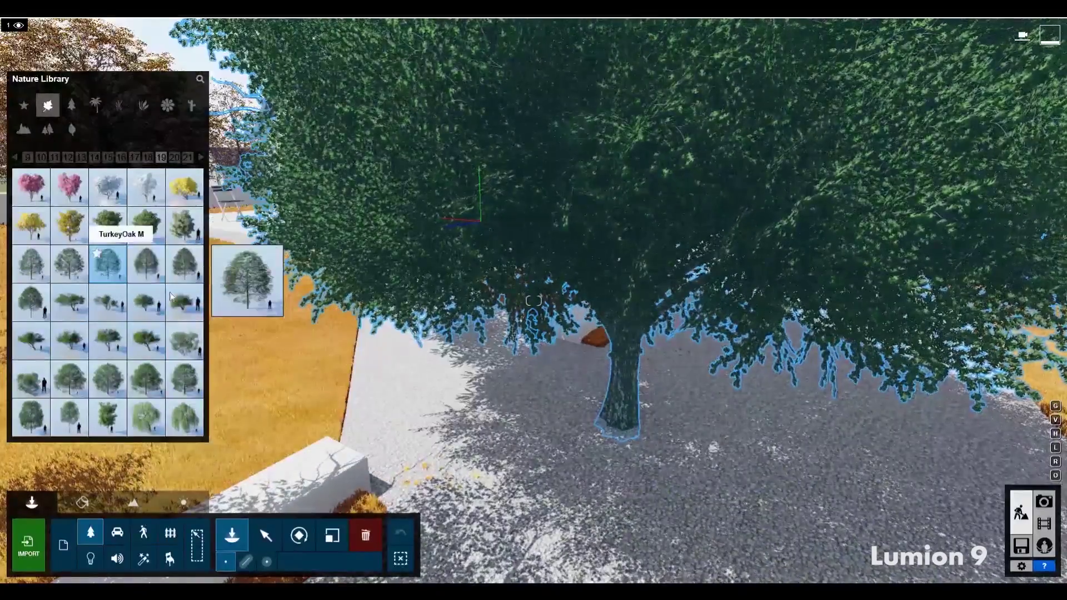
pyautogui.click(32, 266)
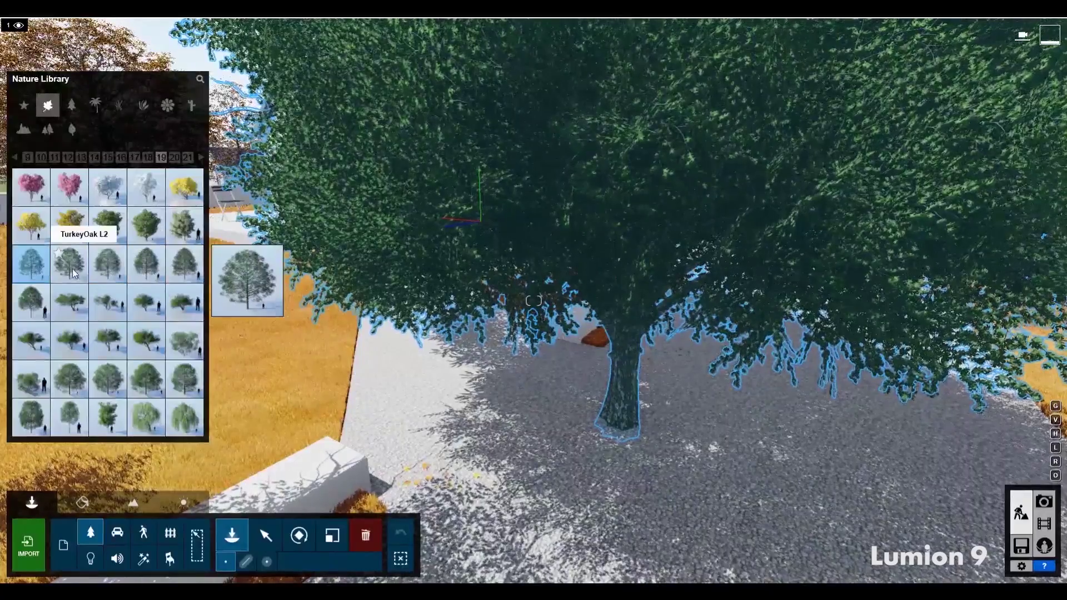
pyautogui.click(74, 272)
pyautogui.click(382, 360)
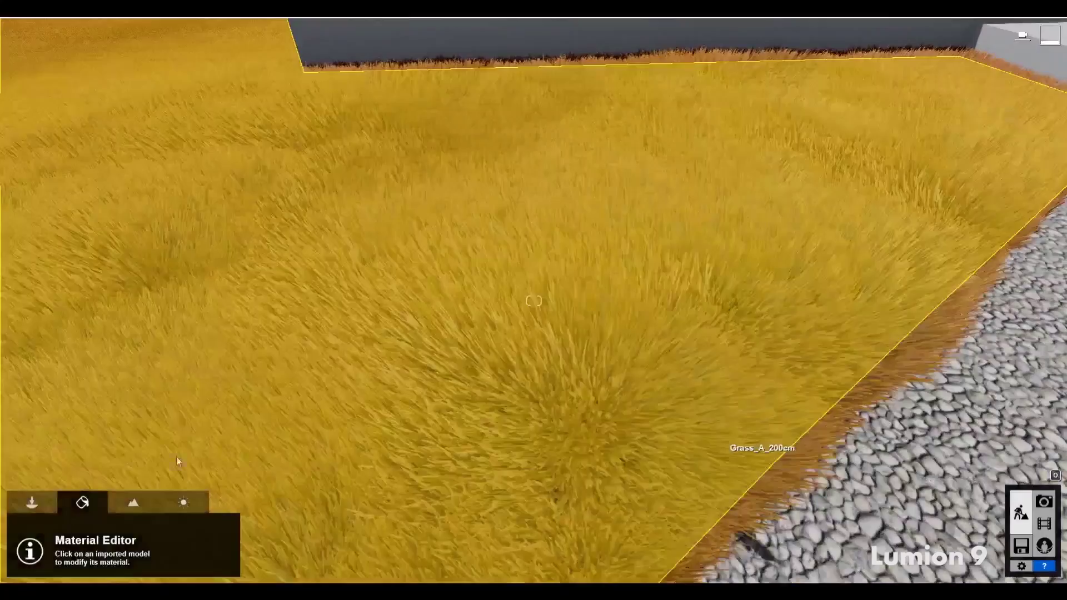
# Edit the ground's Wild Grass 01 material, lowering its gravity force to the minimum and adjusting its curliness.
pyautogui.click(440, 394)
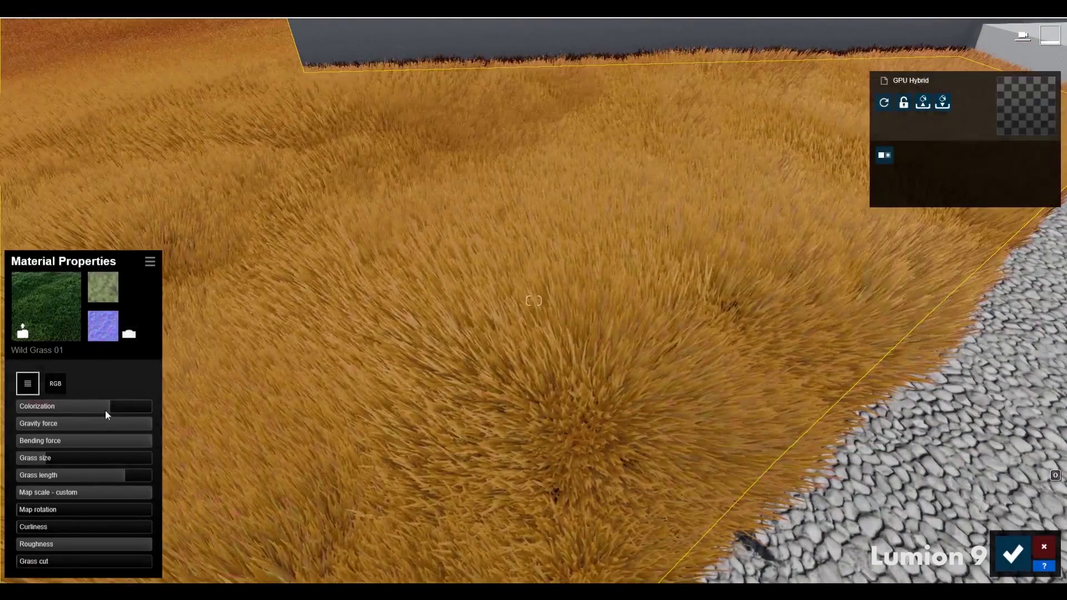
pyautogui.moveTo(131, 435); pyautogui.dragTo(132, 435, button='right')
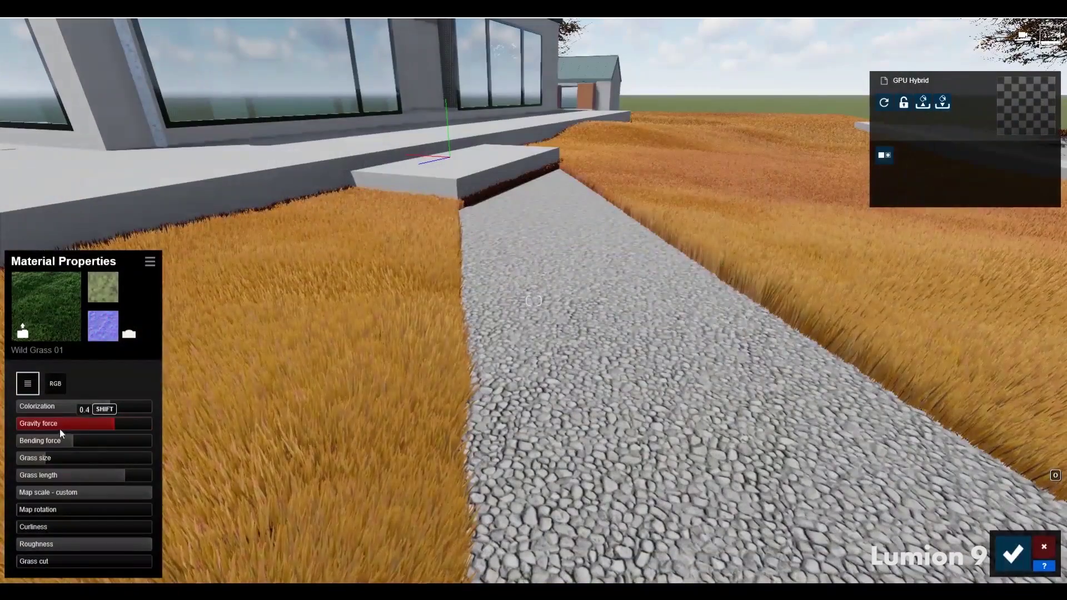
pyautogui.moveTo(78, 428); pyautogui.dragTo(18, 431)
pyautogui.moveTo(58, 521); pyautogui.dragTo(189, 516)
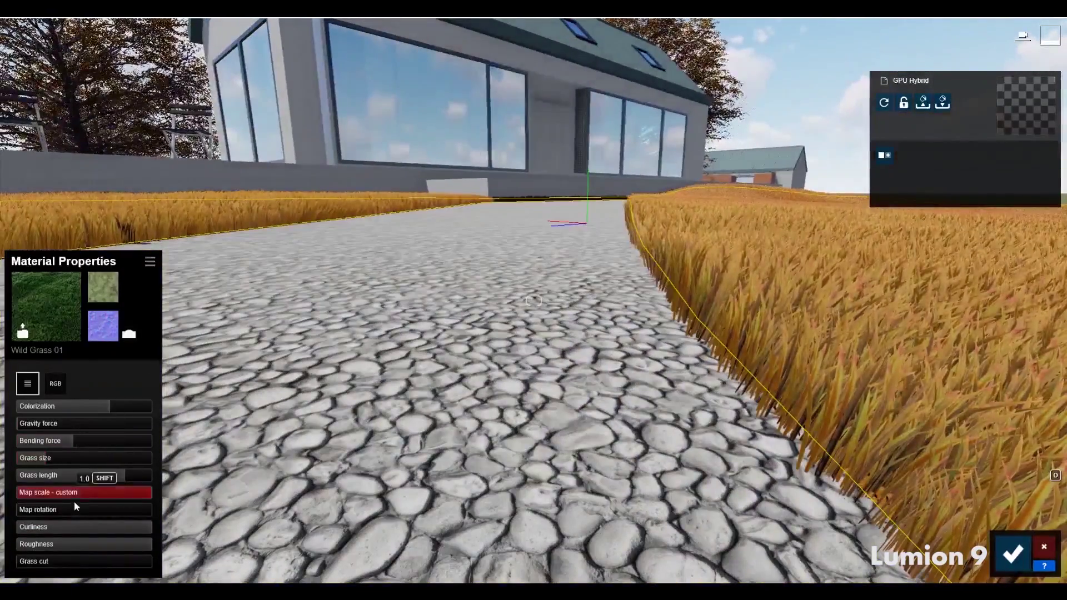
pyautogui.moveTo(38, 528); pyautogui.dragTo(86, 518)
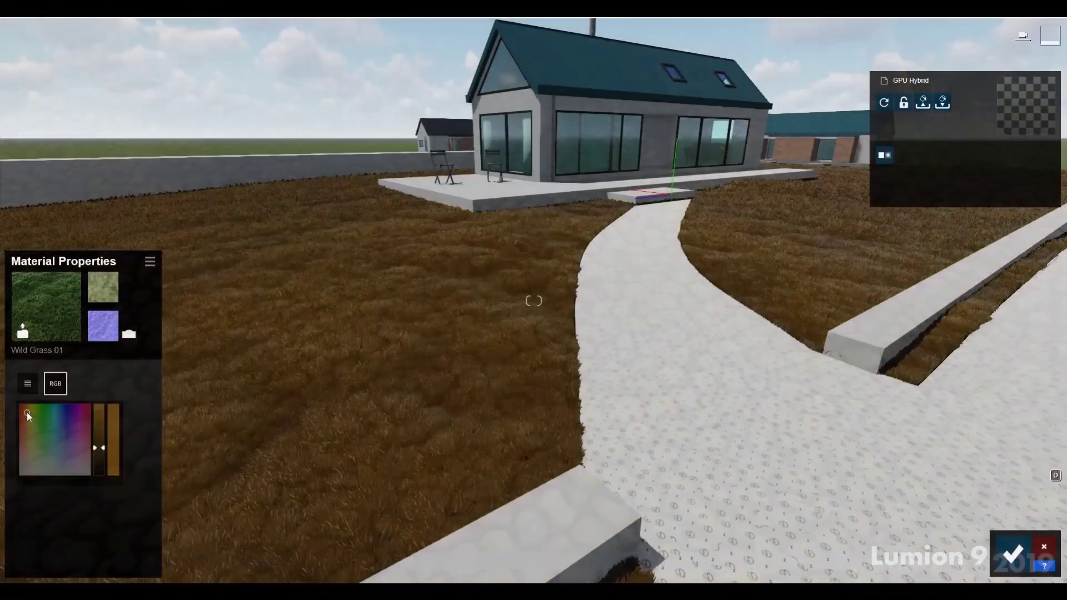
# Recolor the Wild Grass 01 material to a brighter orange-brown.
pyautogui.moveTo(27, 412)
pyautogui.mouseDown()
pyautogui.moveTo(24, 435)
pyautogui.moveTo(31, 409)
pyautogui.mouseUp()
pyautogui.moveTo(99, 447); pyautogui.dragTo(99, 433)
pyautogui.moveTo(24, 420); pyautogui.dragTo(28, 408)
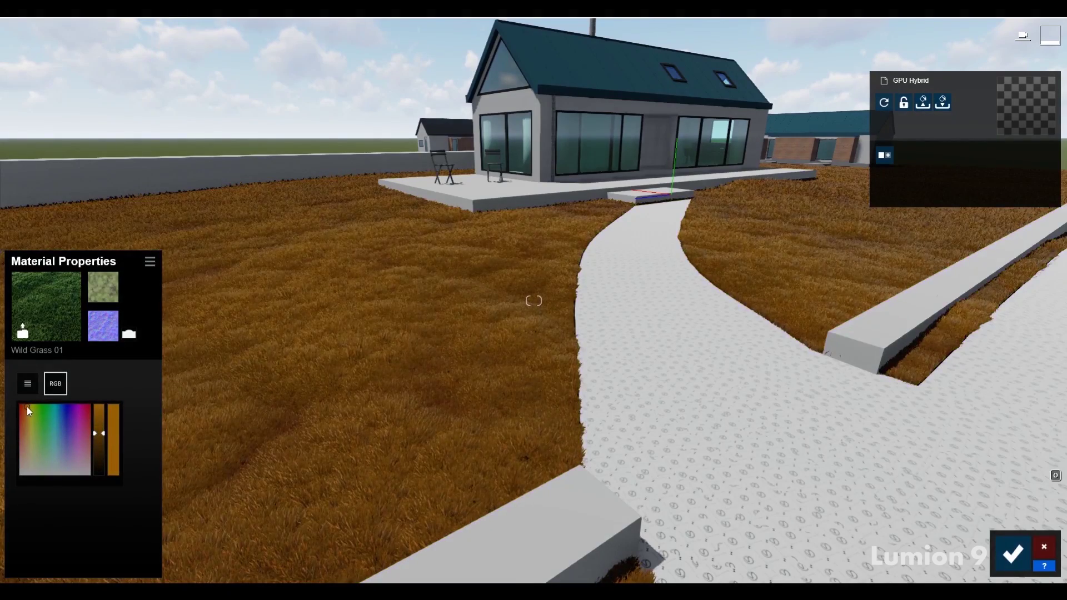
pyautogui.moveTo(96, 433); pyautogui.dragTo(99, 419)
pyautogui.click(28, 410)
pyautogui.moveTo(28, 410); pyautogui.dragTo(26, 409)
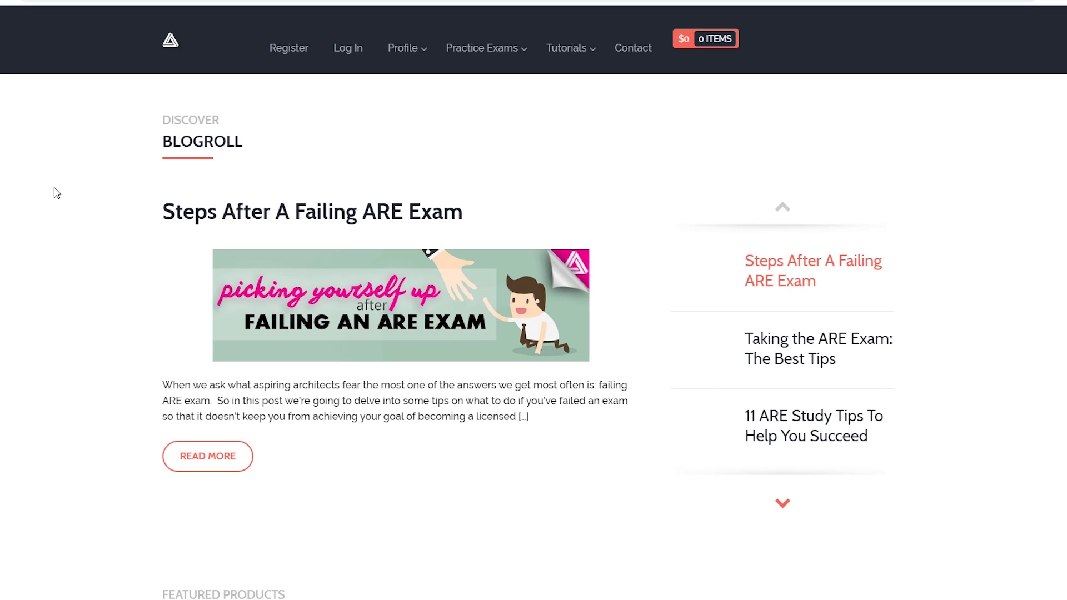
# Switch to the architecture exam website and examine the home page's blogroll and featured staff picks.
pyautogui.scroll(-8, 56, 193)
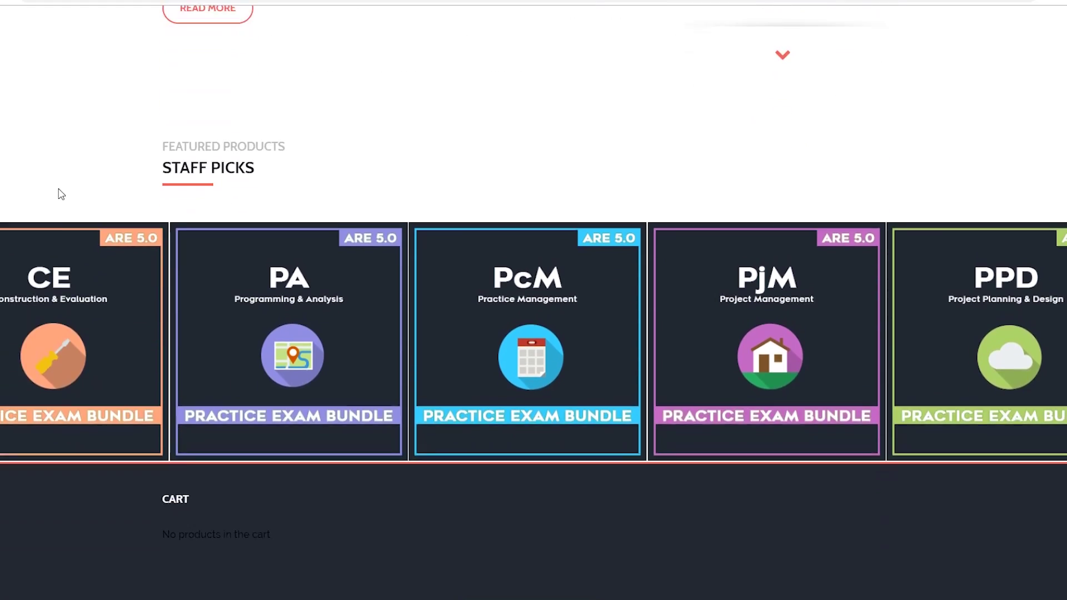
pyautogui.scroll(4, 60, 191)
pyautogui.scroll(5, 60, 193)
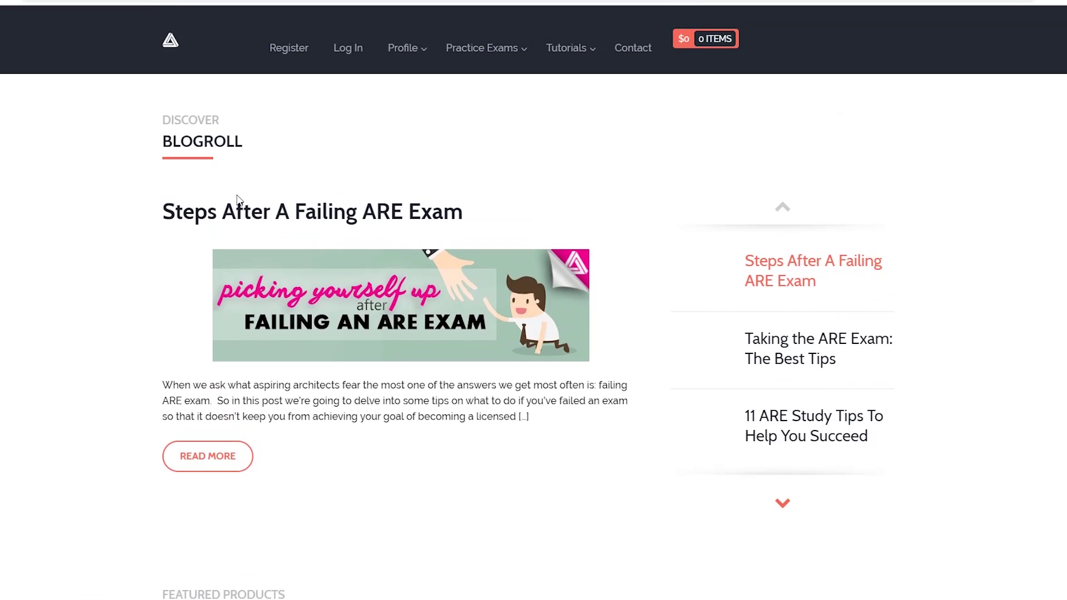
# Open the SketchUp tutorials page and review its Beginner, Intermediate and Advanced lists.
pyautogui.moveTo(564, 52)
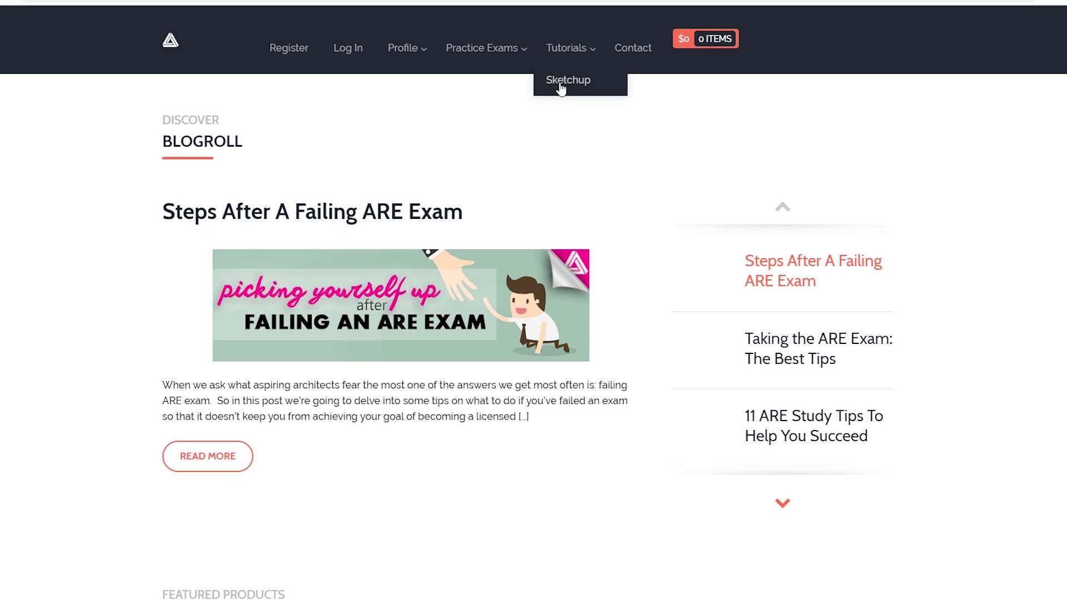
pyautogui.click(559, 86)
pyautogui.scroll(-9, 553, 167)
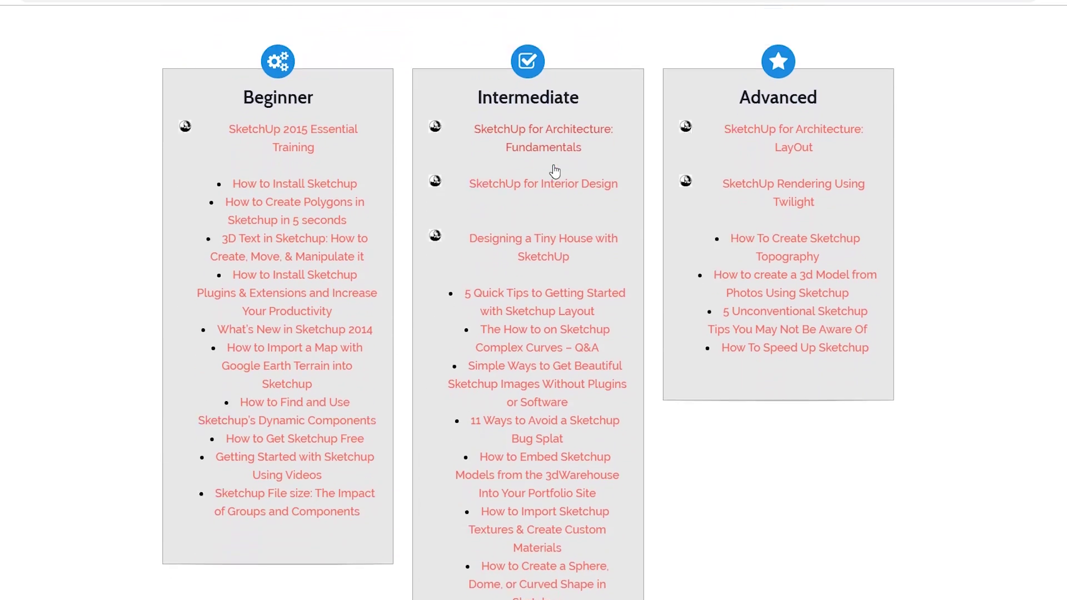
pyautogui.scroll(8, 552, 165)
# Open the Premium practice exams page and review the ARE 5.0 and ARE 4.0 bundles.
pyautogui.moveTo(502, 59)
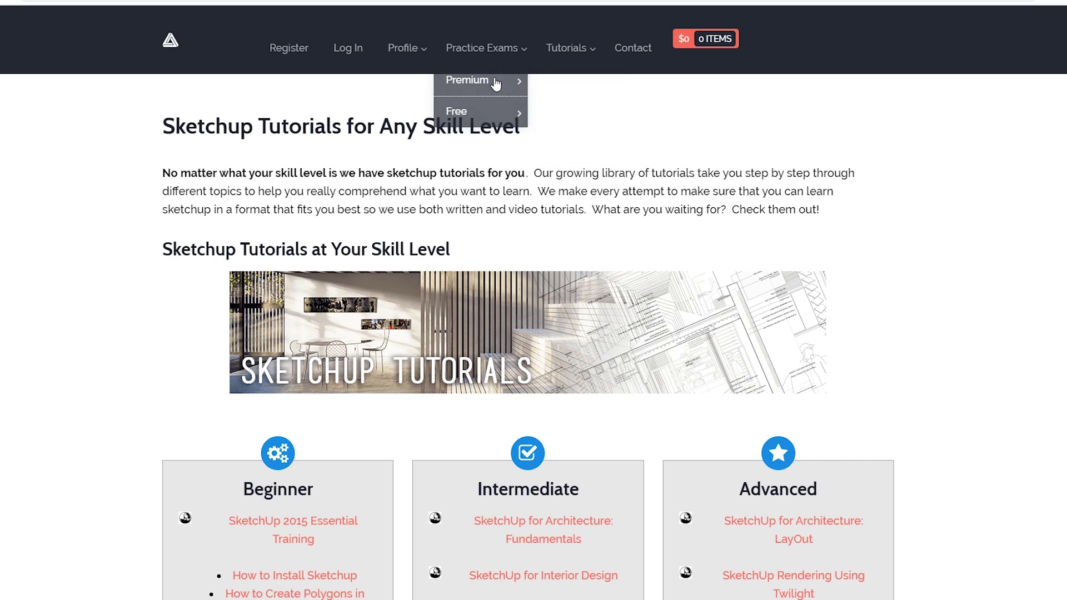
pyautogui.scroll(-10, 496, 81)
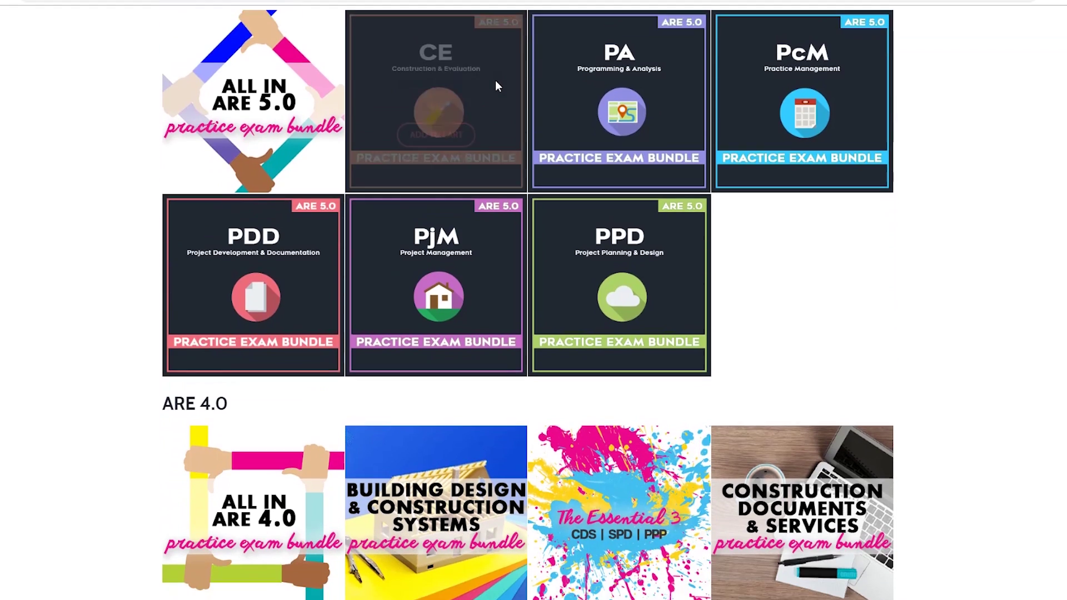